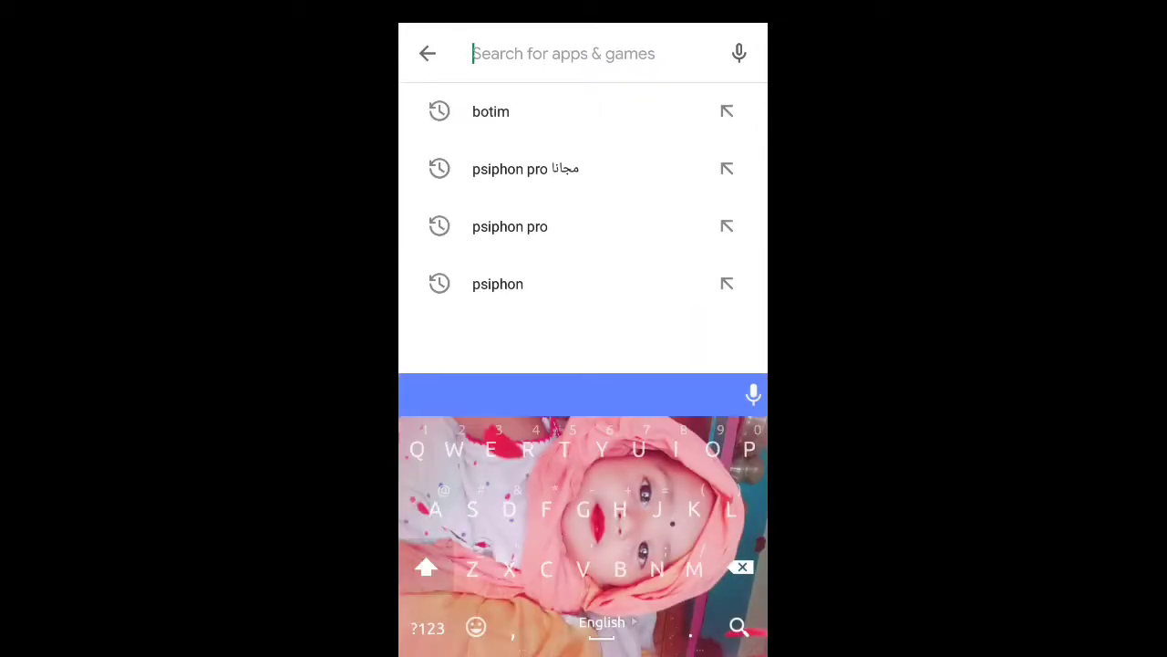
- Search the Play Store for 'Botim'
text(Botim)
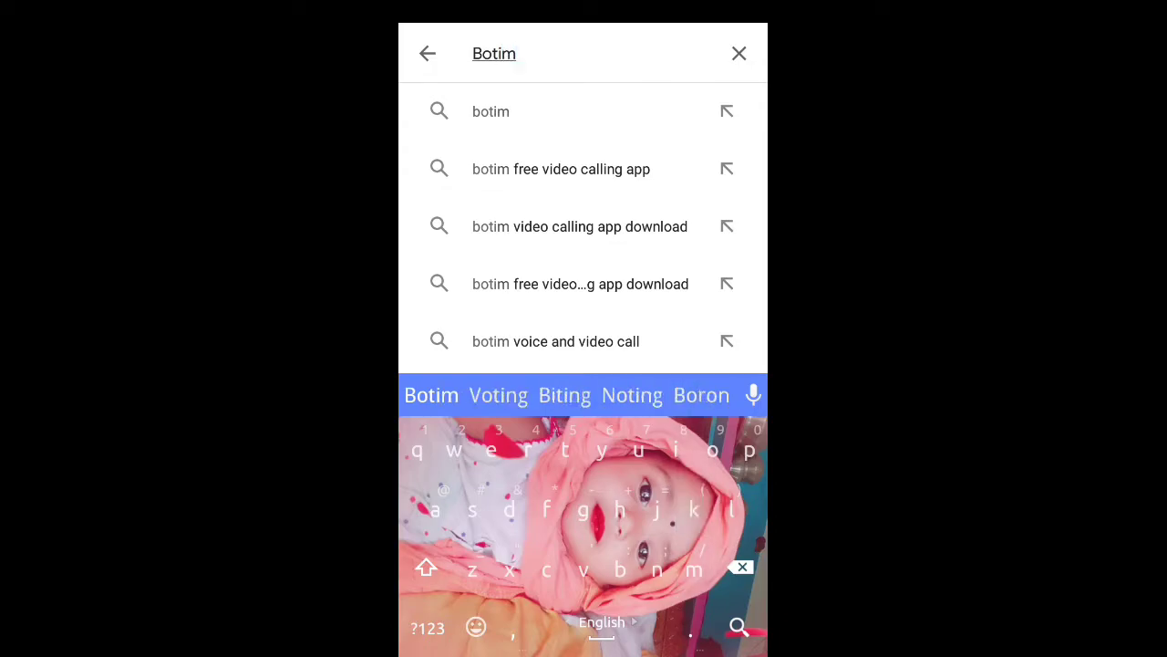
key(Return)
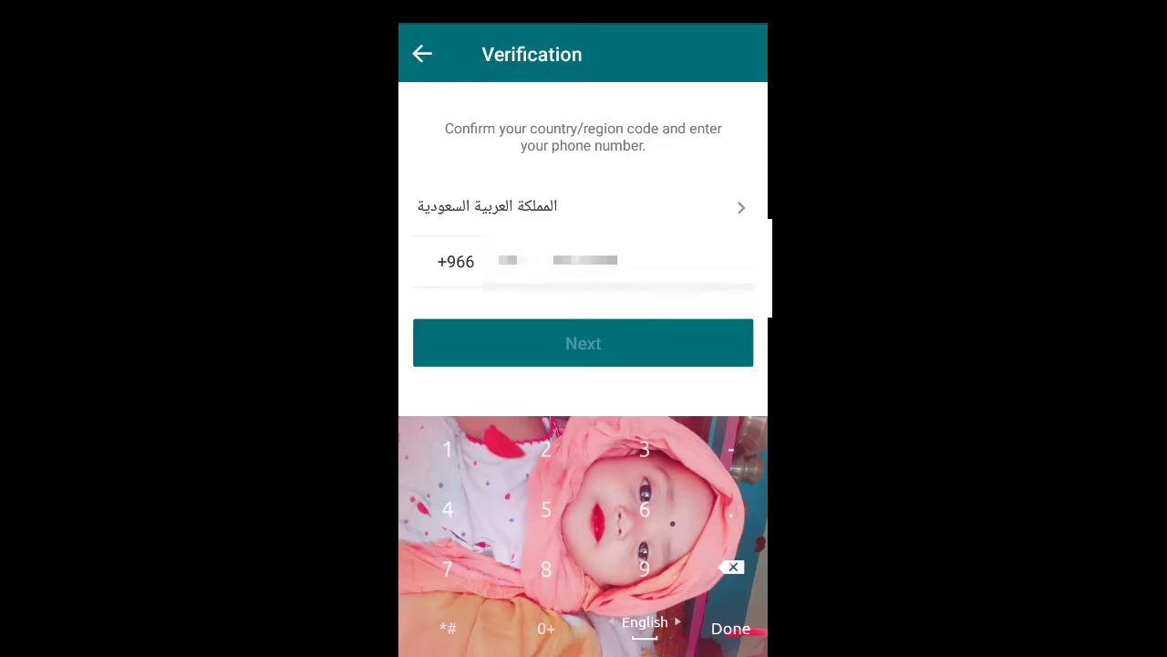
- Enter the phone number and approve it so BOTIM sends a verification code
text(65)
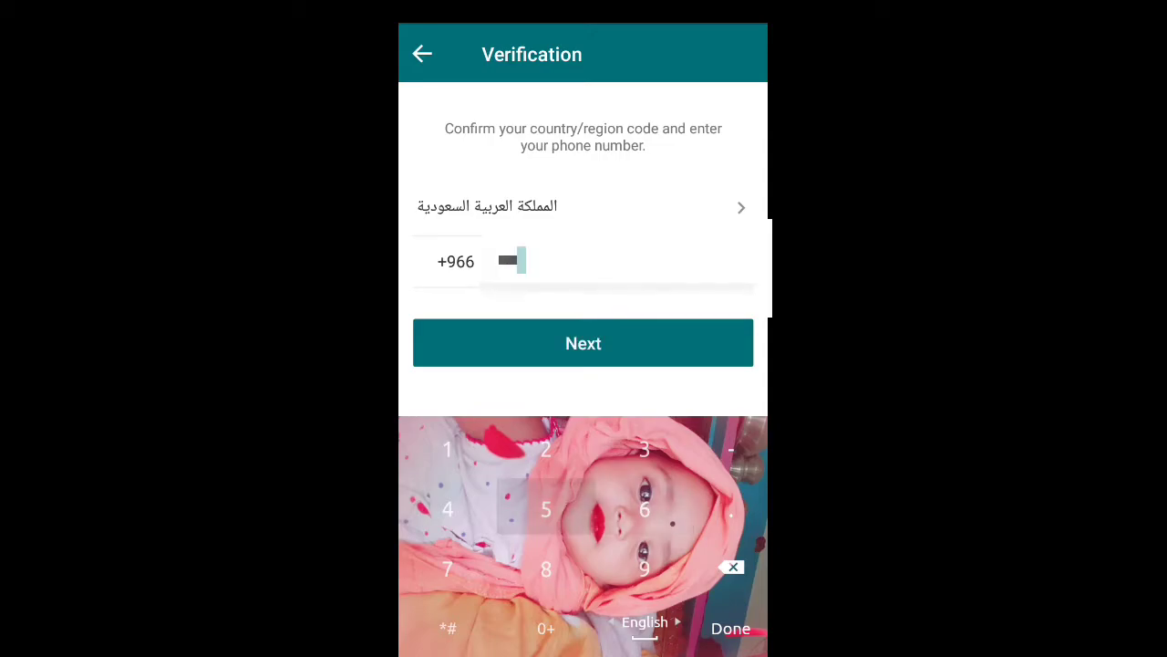
text(38)
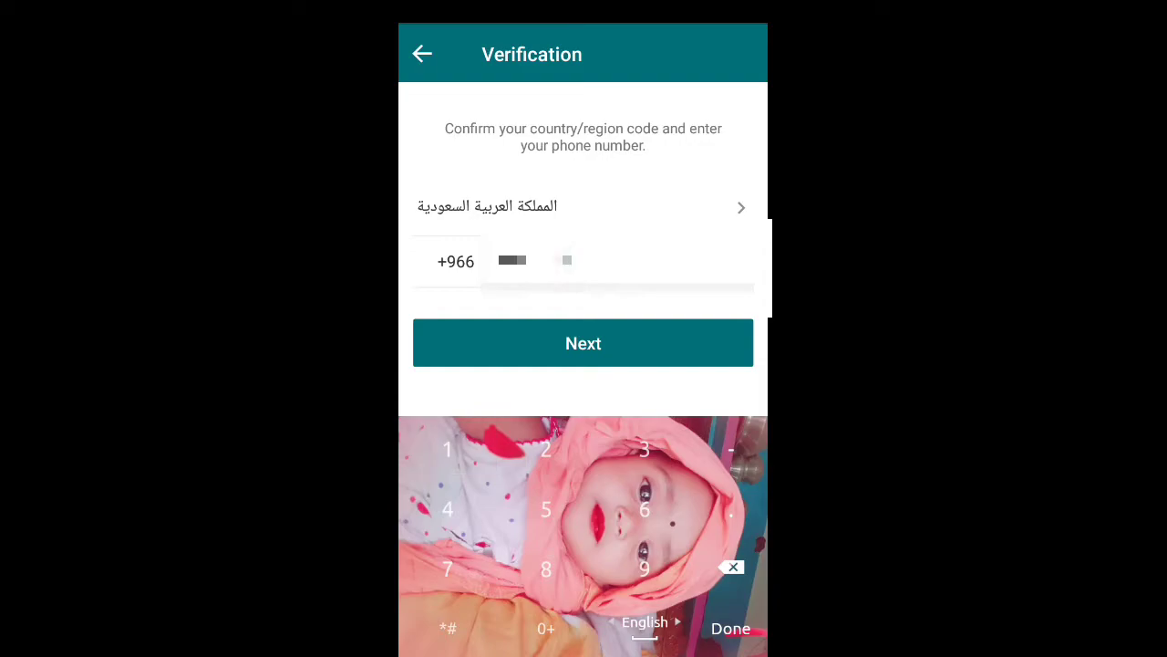
click(583, 343)
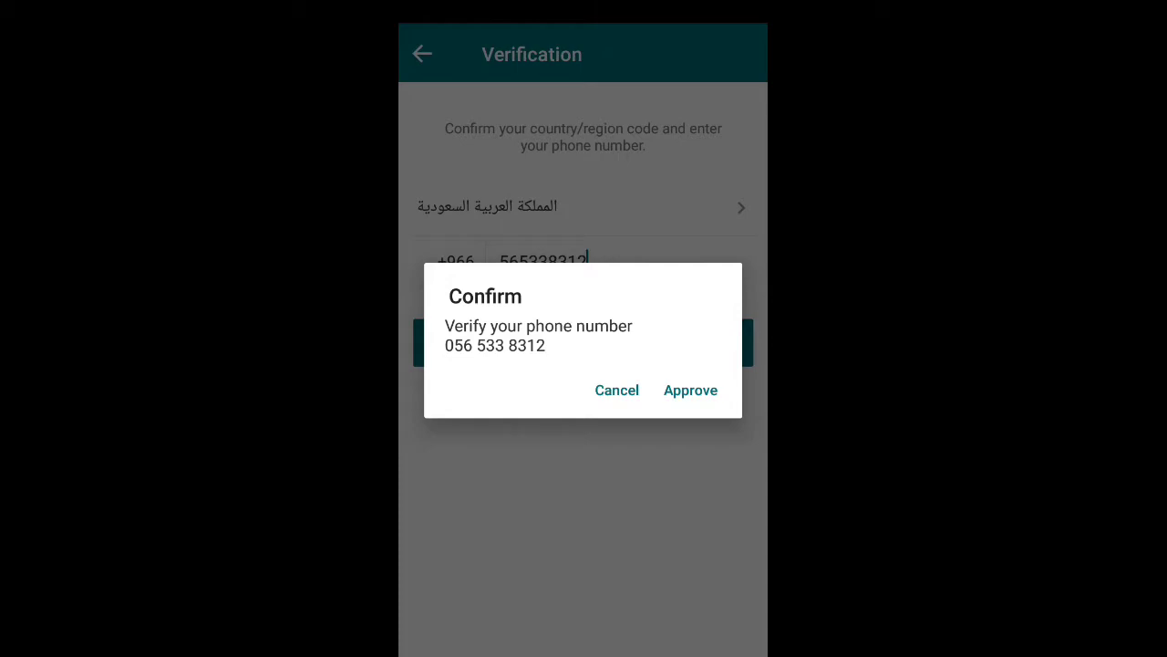
click(691, 390)
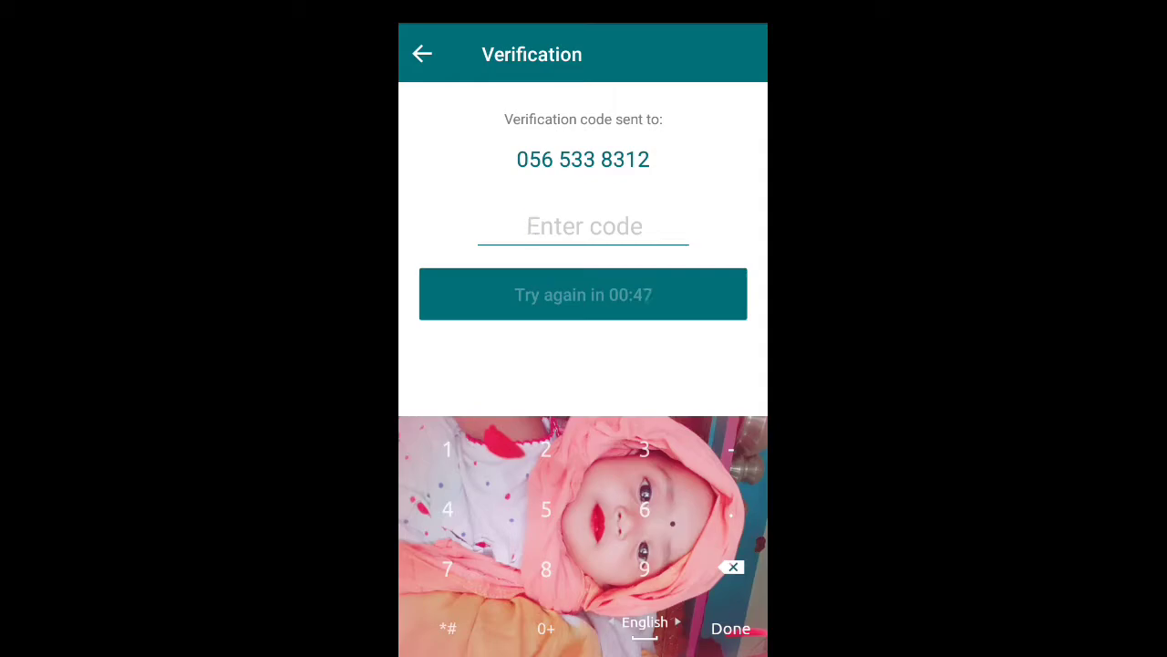
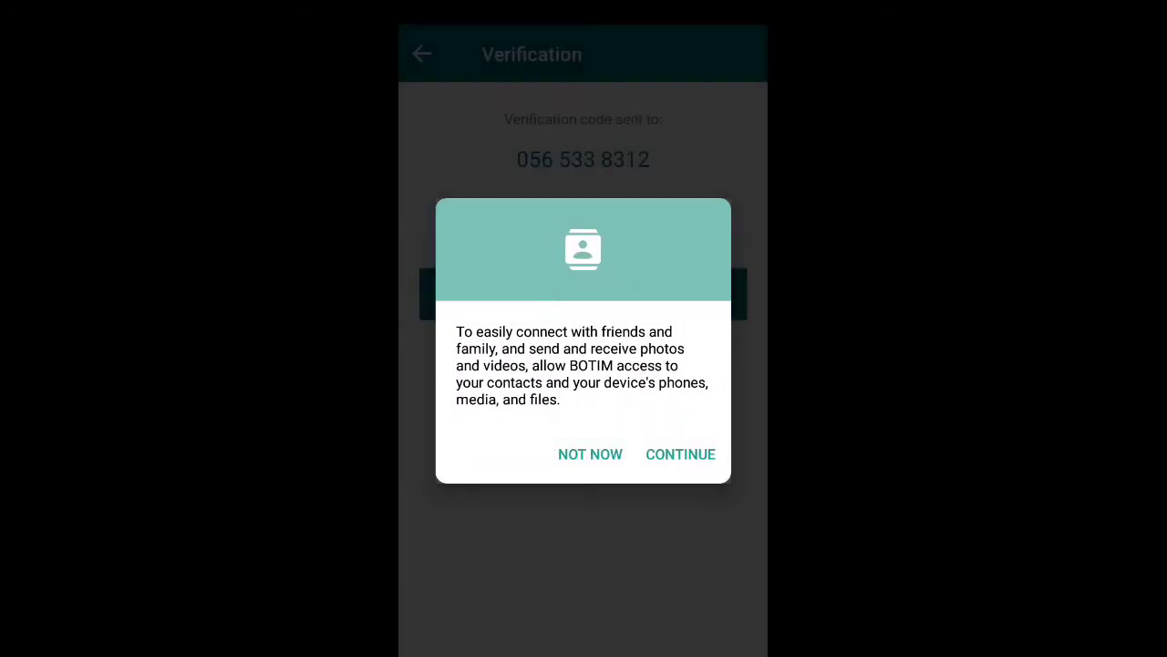
- Enter the received verification code and allow BOTIM access to contacts and media
click(680, 454)
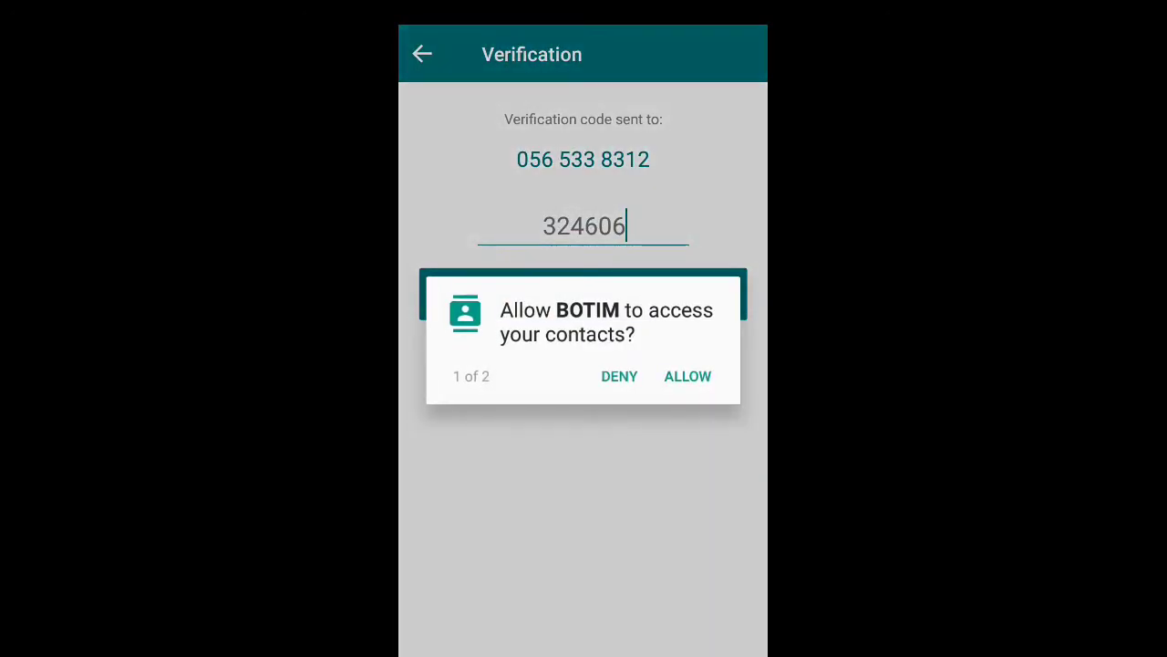
click(688, 376)
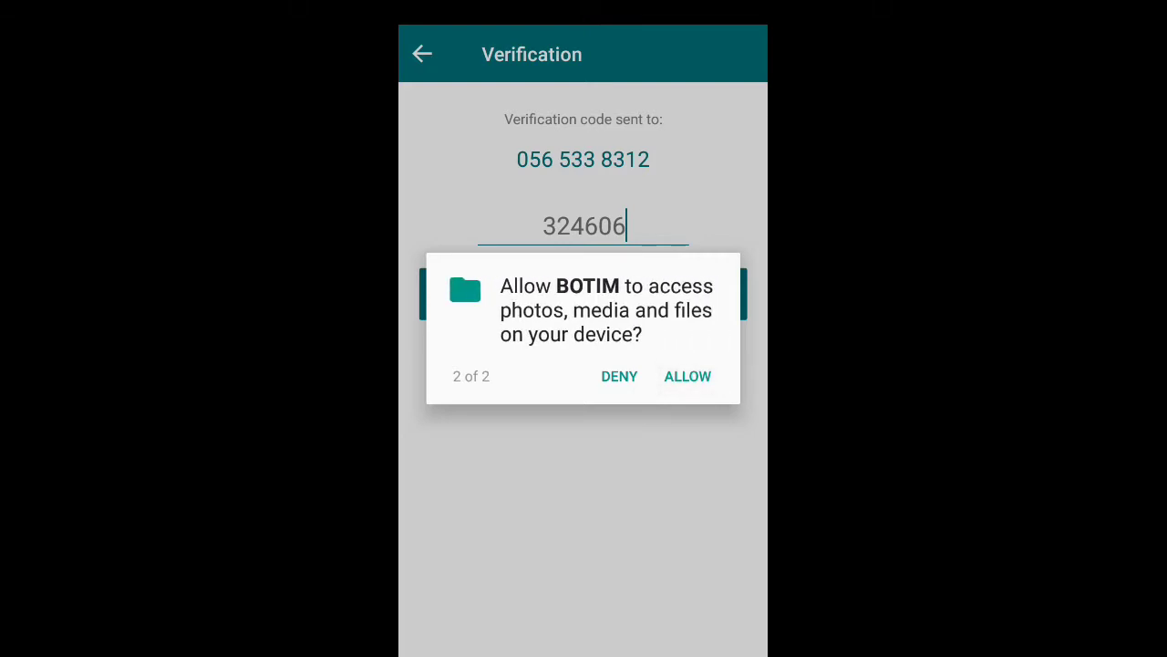
click(688, 375)
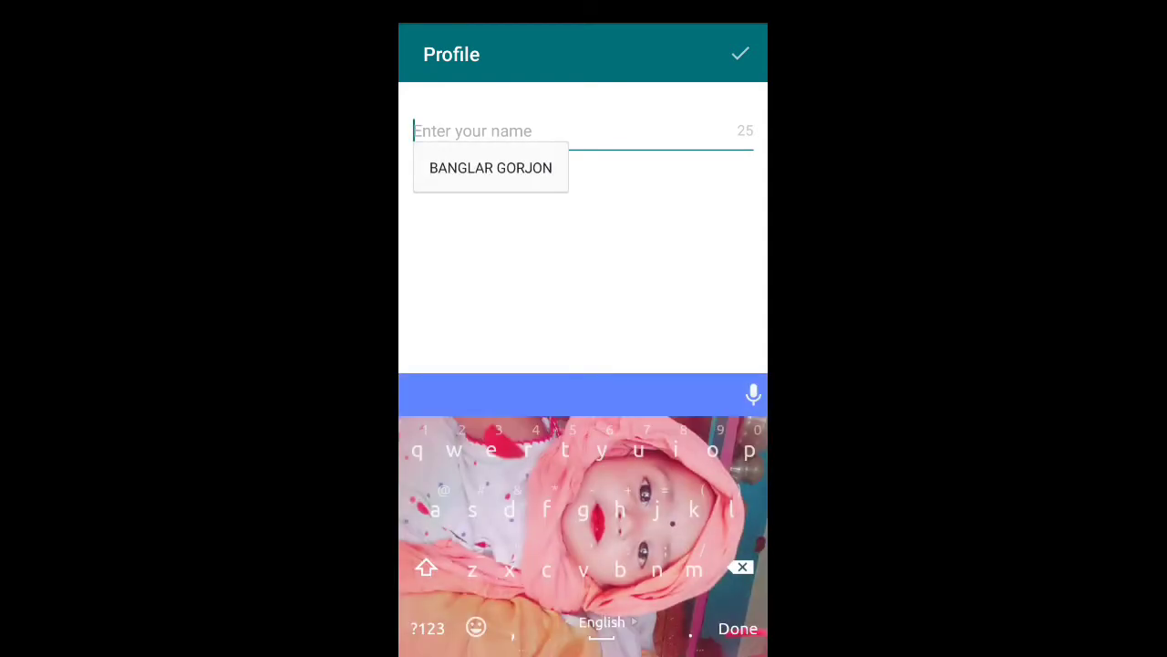
- Type the display name with capitals into the profile name field, correcting a mistyped letter
click(426, 567)
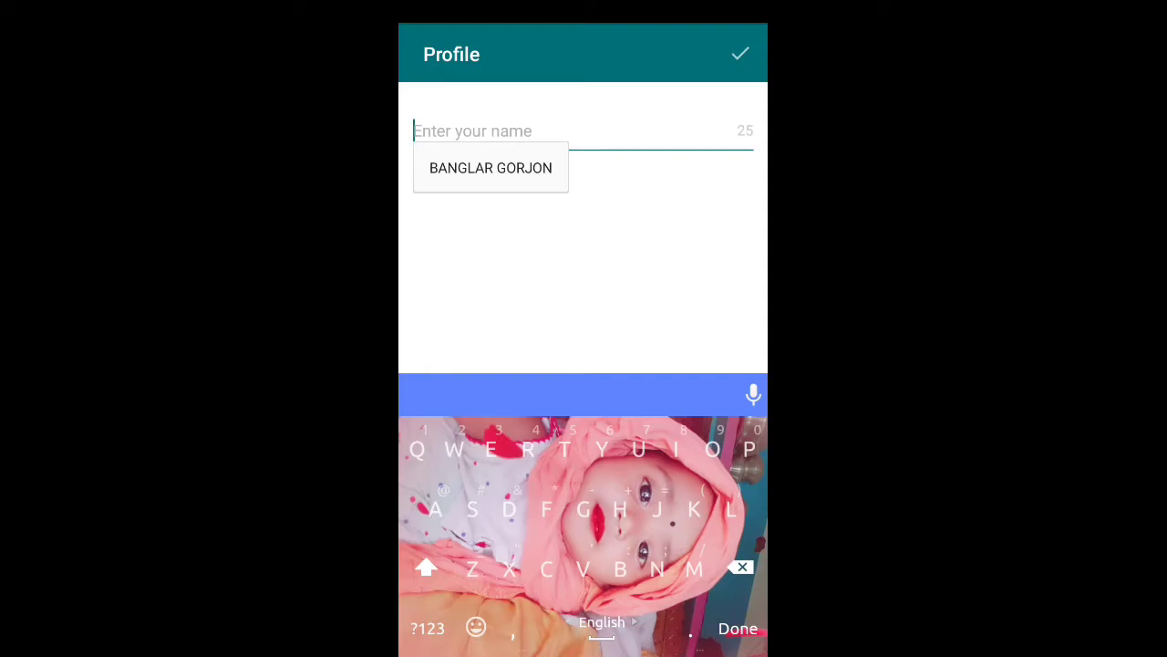
text(R)
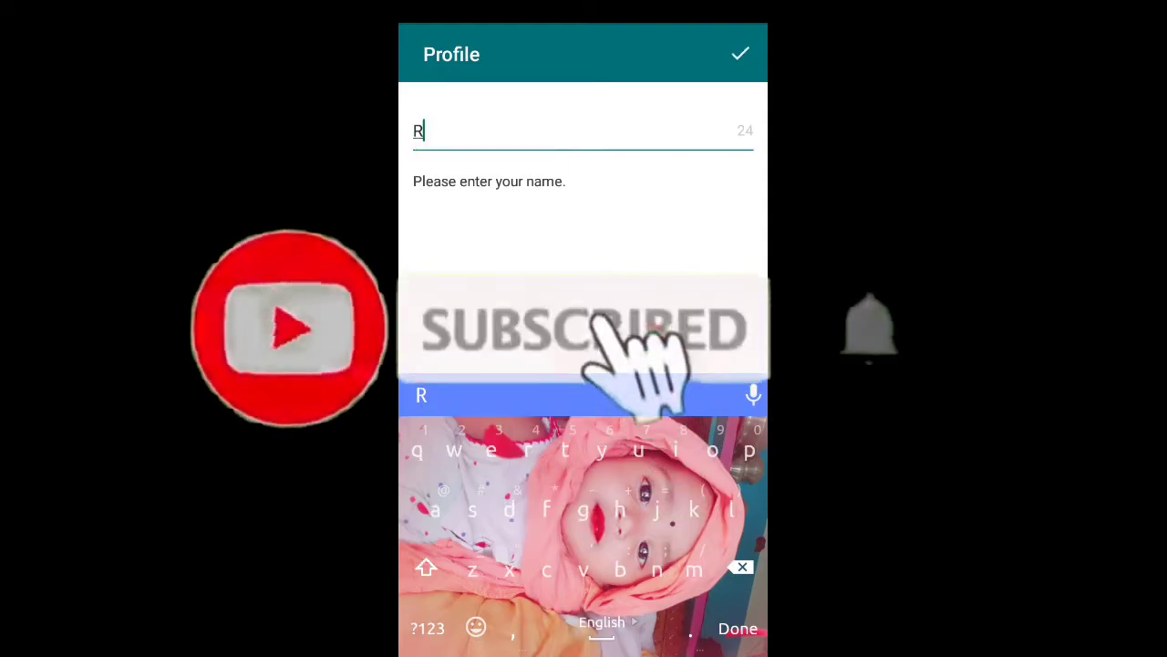
key(BackSpace)
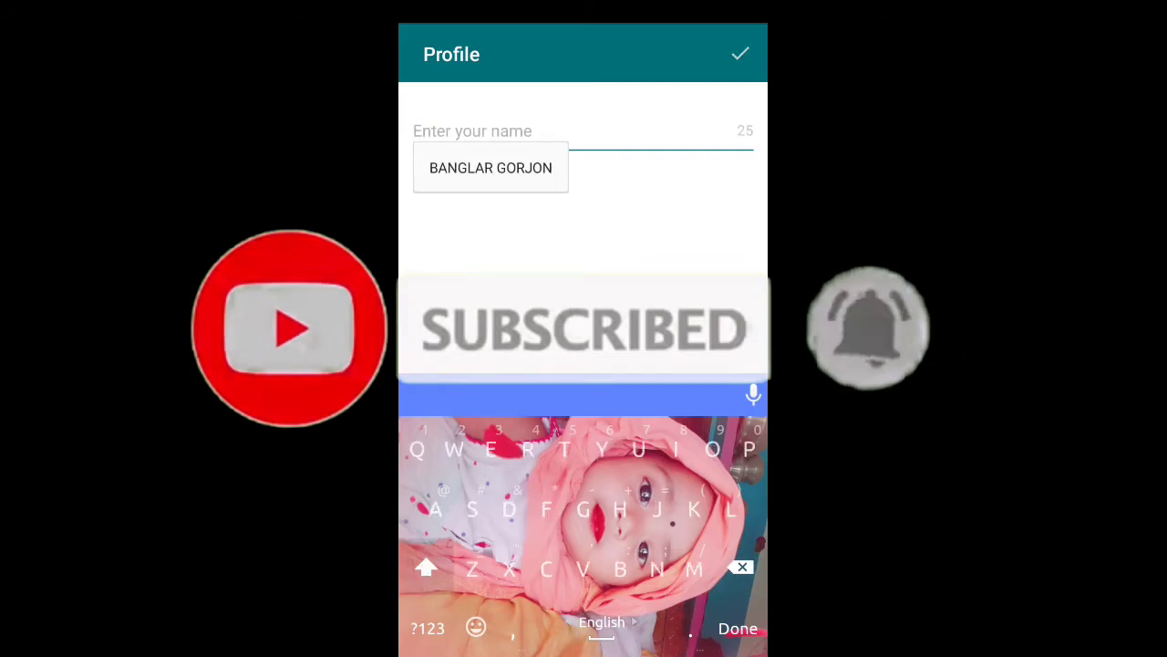
text(A)
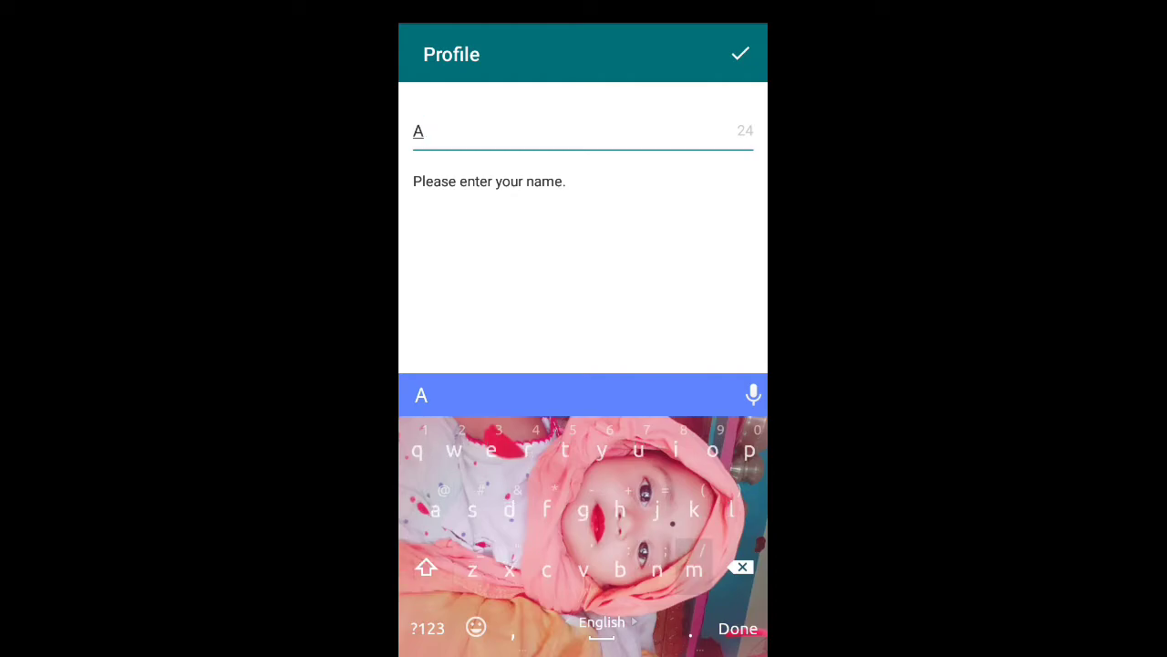
text(mEe)
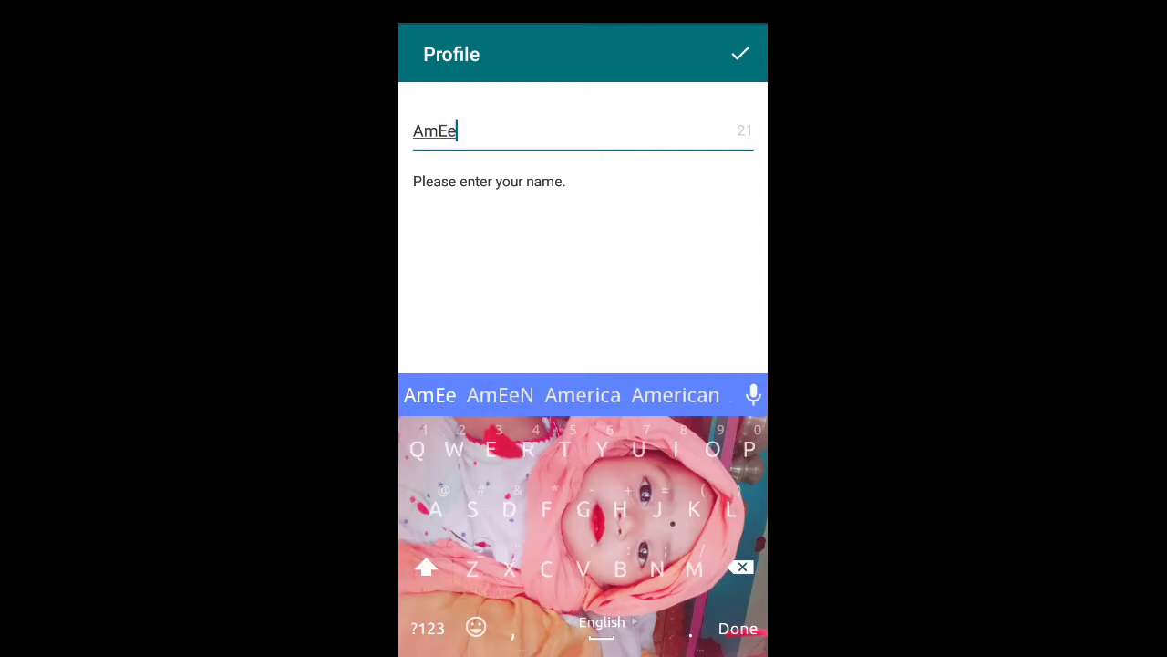
text(N)
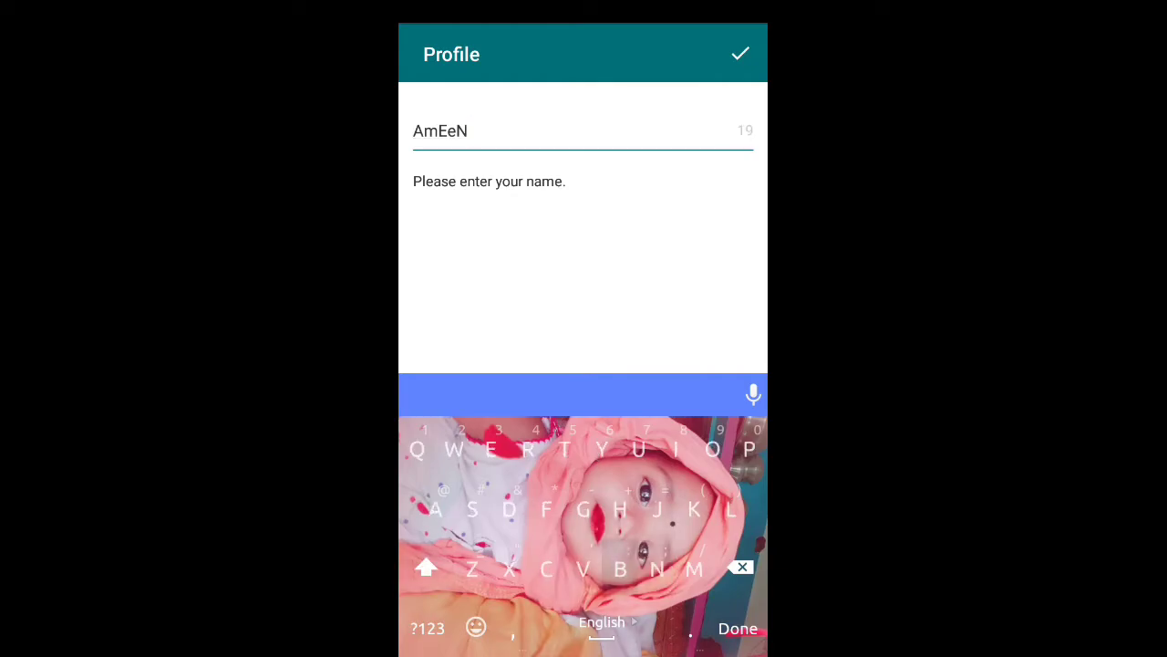
text( BhA)
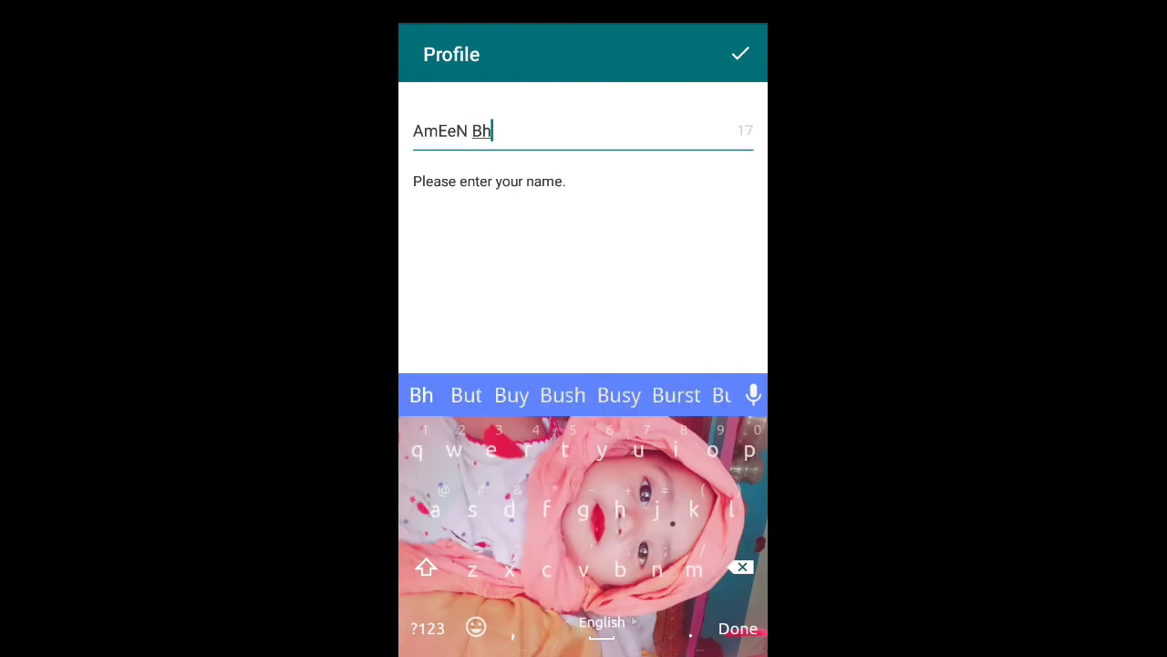
text(i)
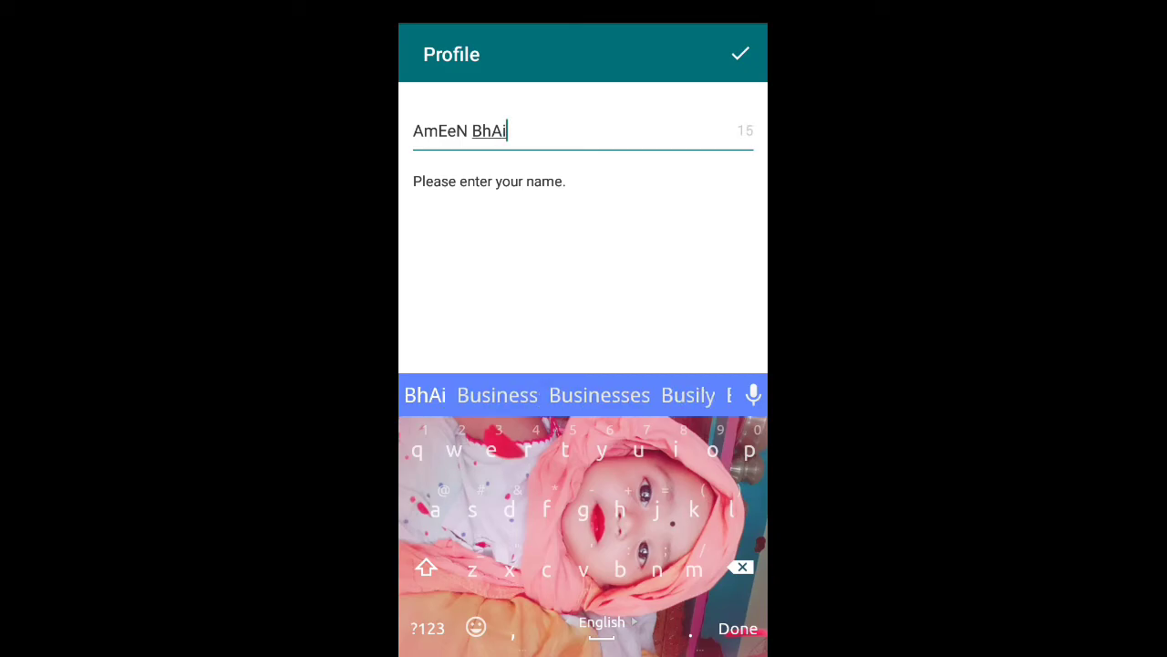
- Add heart emojis before and after the name and try saving the profile
click(476, 626)
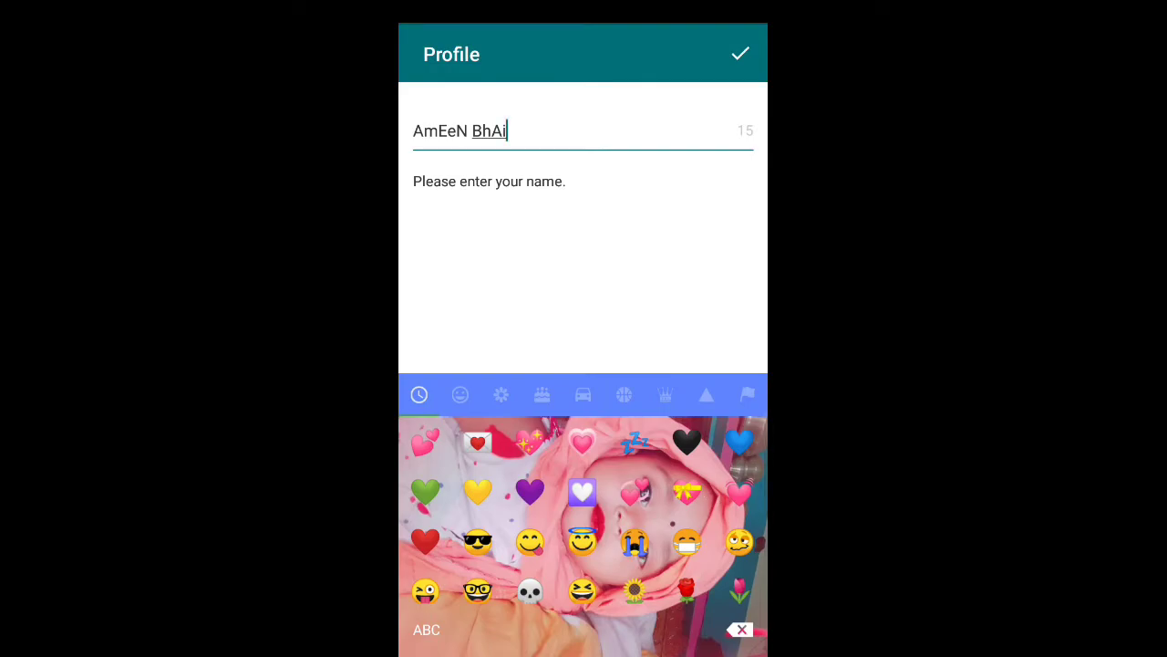
click(686, 492)
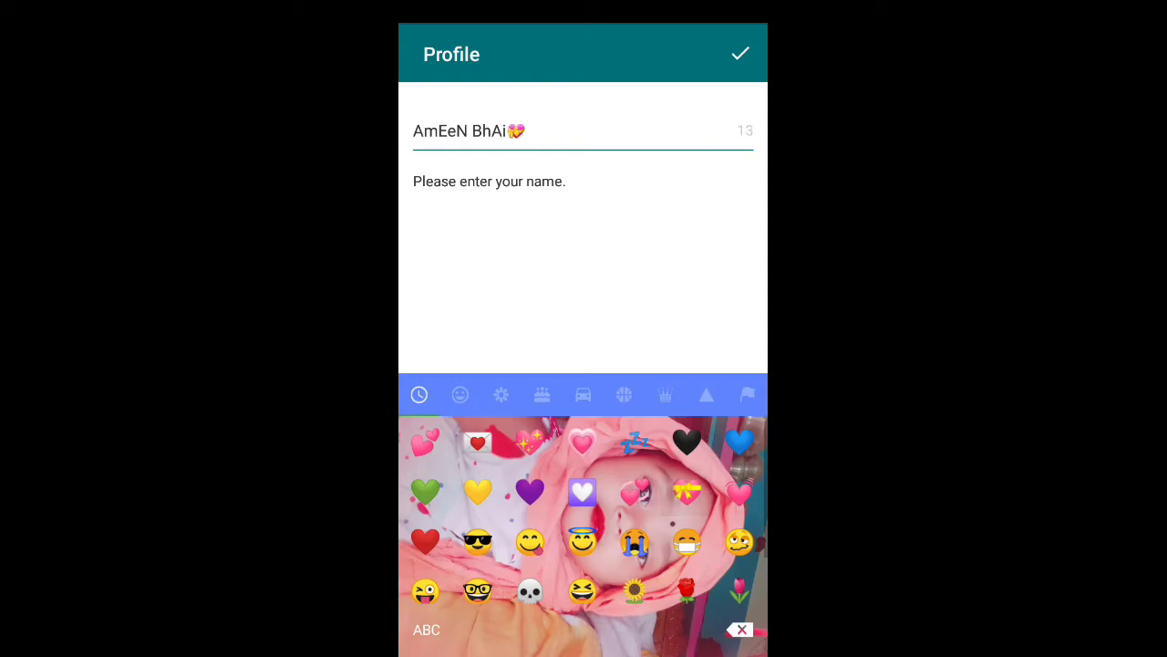
click(424, 131)
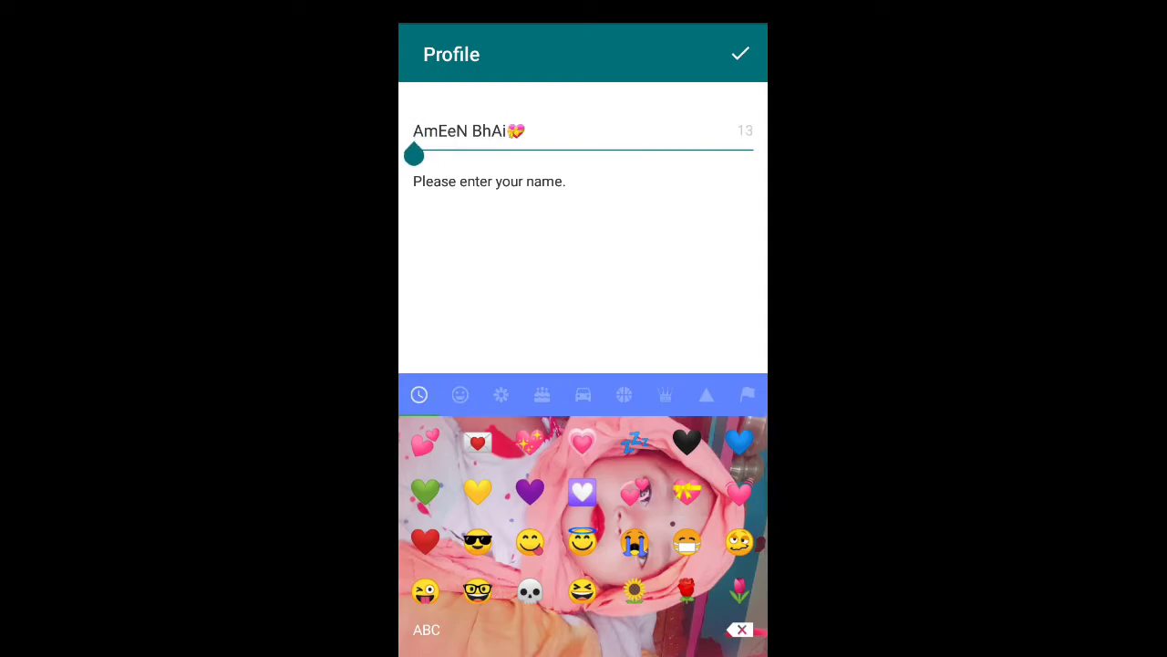
text(💝)
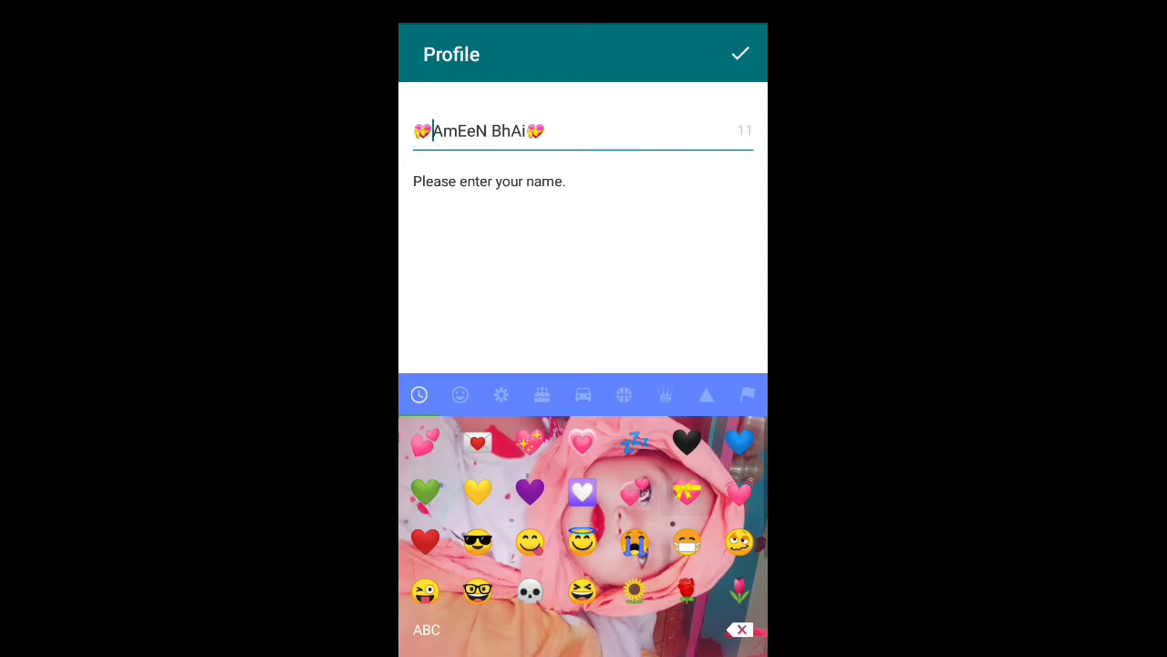
click(739, 53)
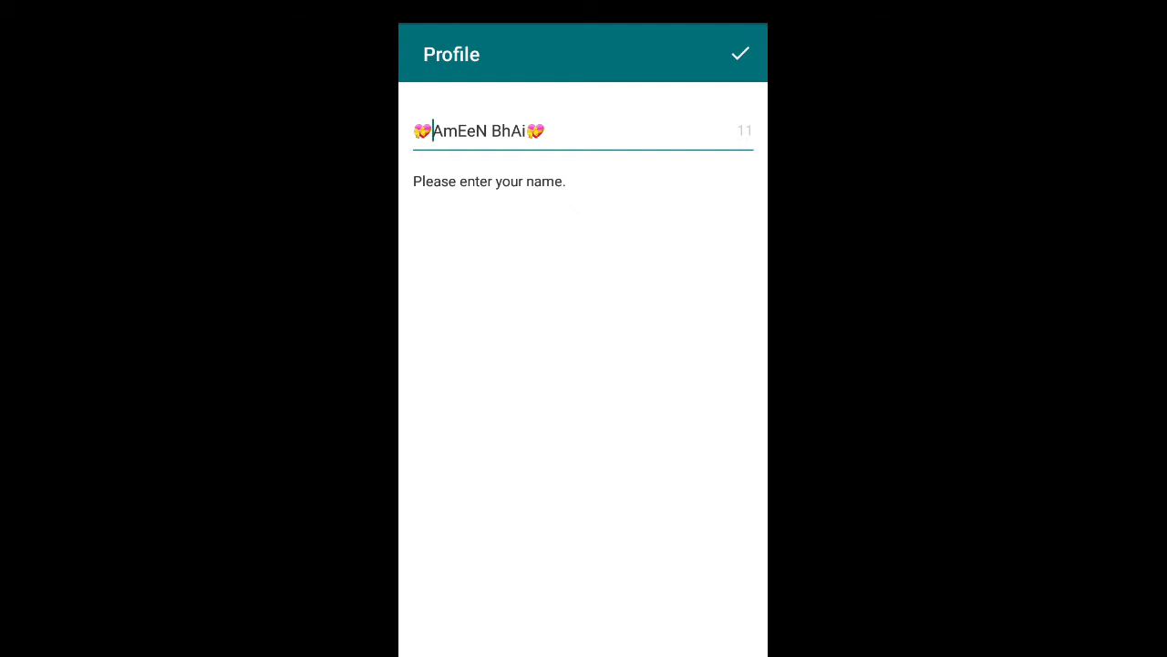
- Delete both heart emojis from the name and save the profile
click(433, 130)
key(BackSpace)
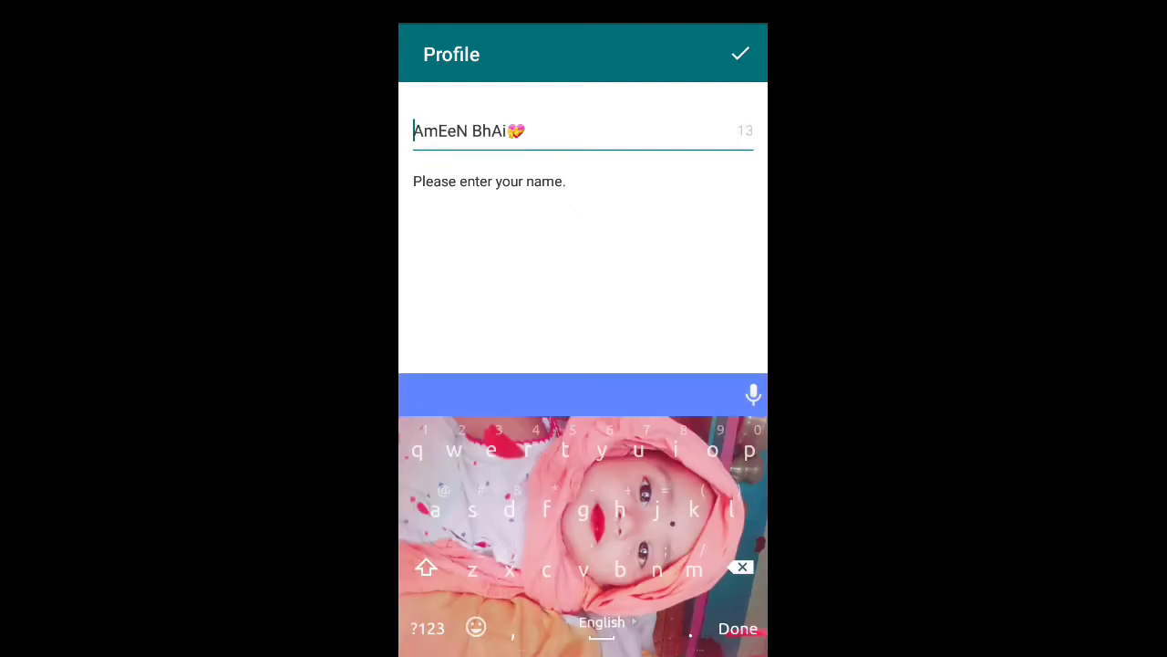
click(526, 130)
key(BackSpace)
key(Return)
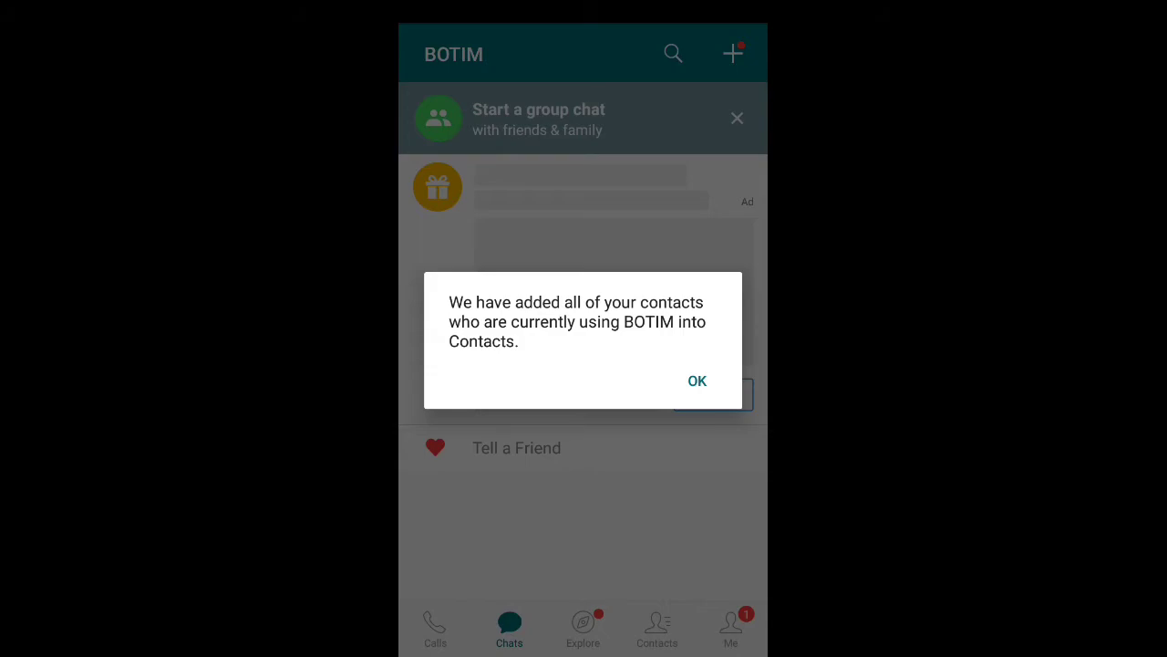
- Dismiss the contacts-added notice and browse the Me settings page
click(697, 380)
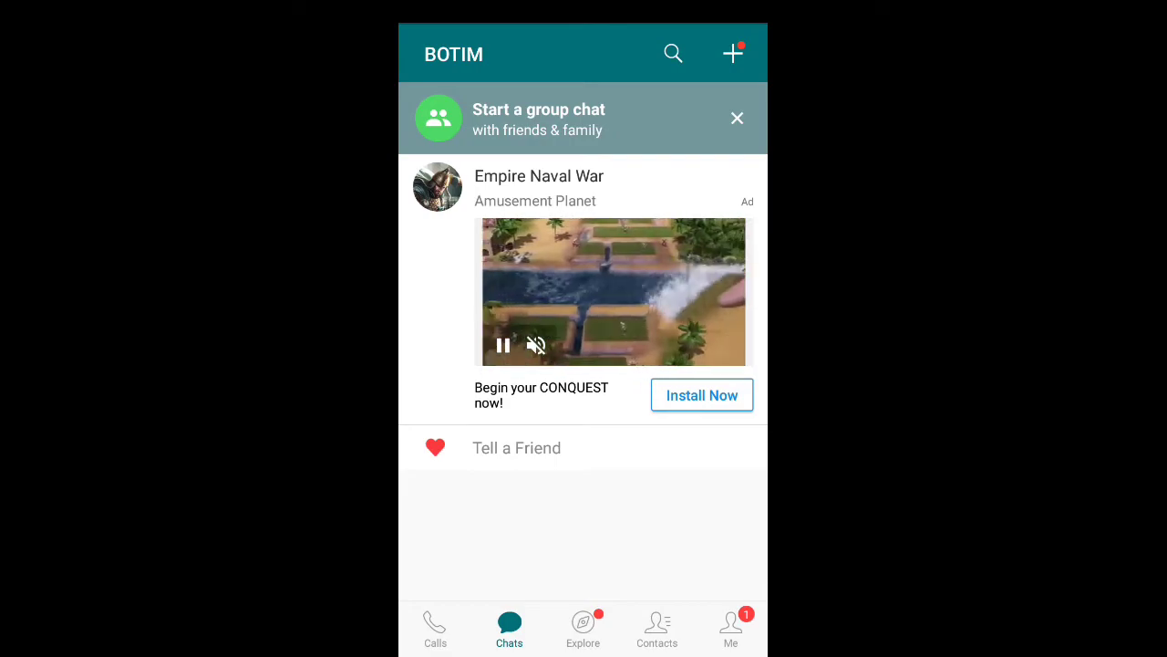
click(730, 628)
scroll(583, 365, down, 2)
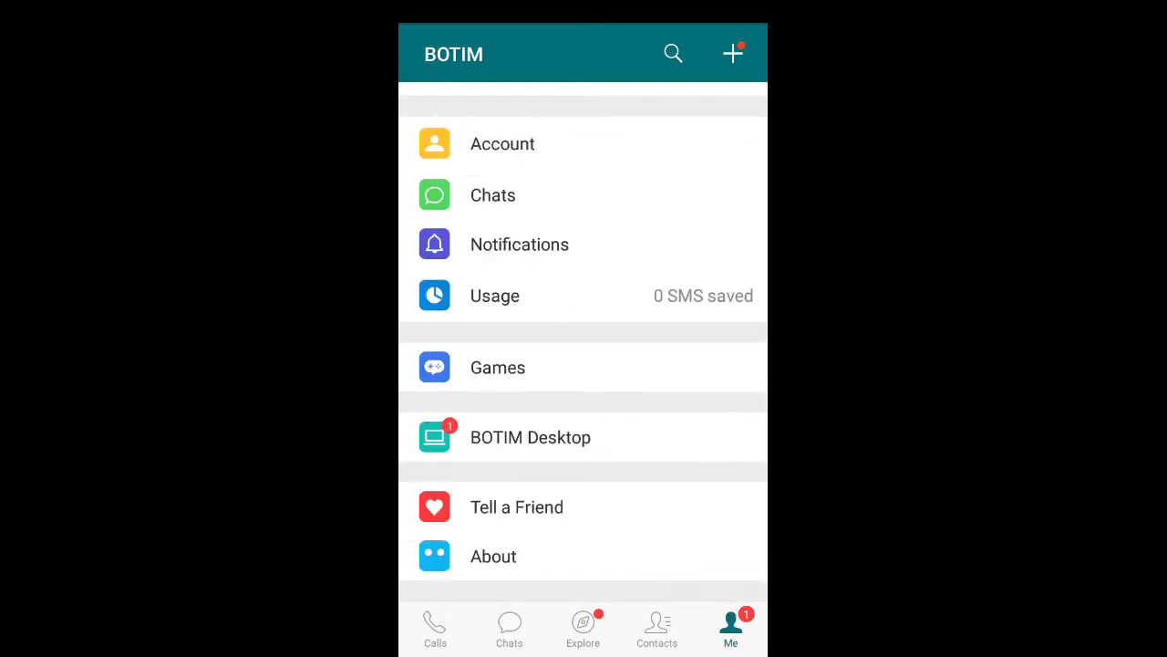
scroll(582, 342, up, 2)
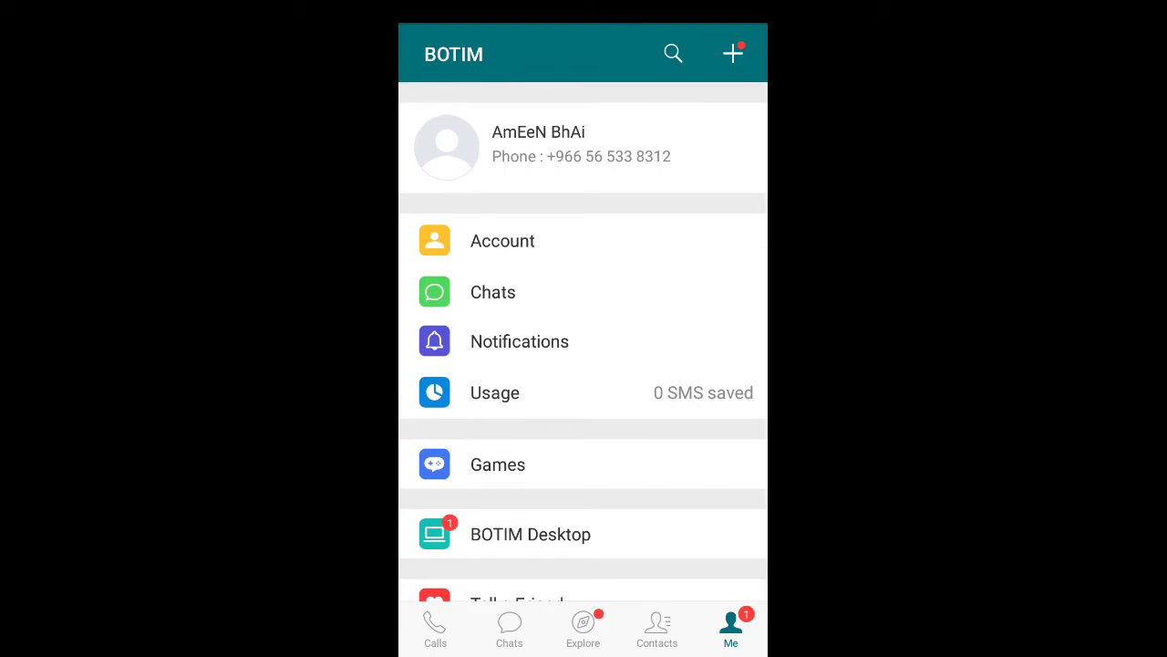
scroll(583, 347, down, 2)
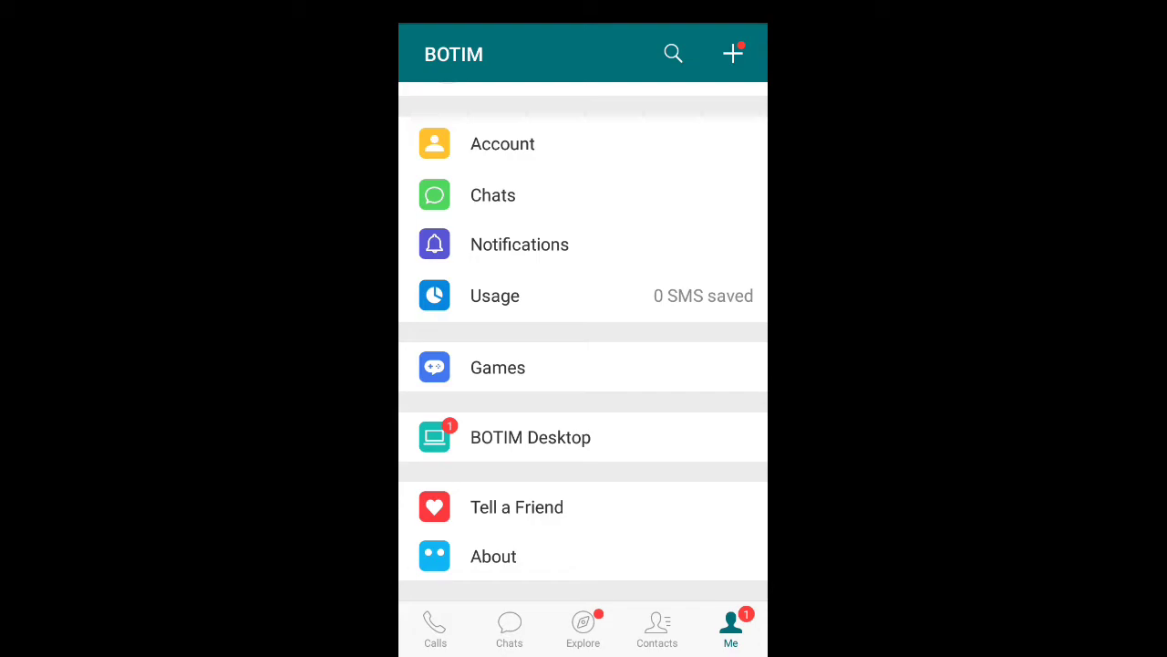
scroll(583, 347, up, 2)
- In Account > Privacy, leave Profile Photo unchanged and switch Read status off
click(503, 239)
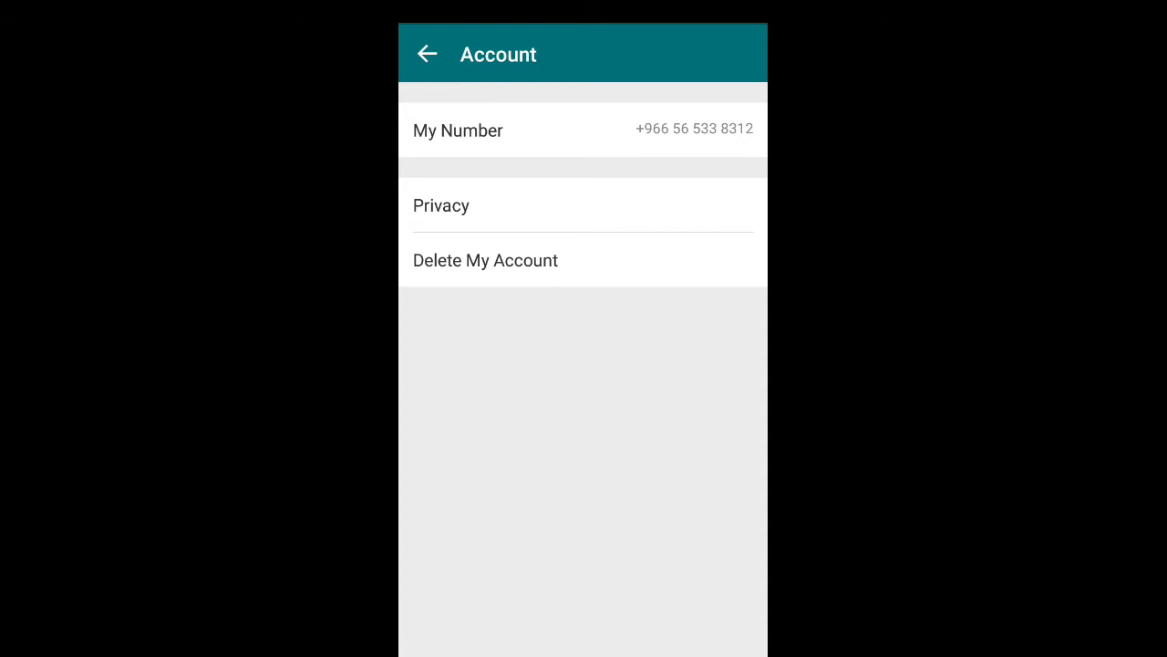
click(493, 206)
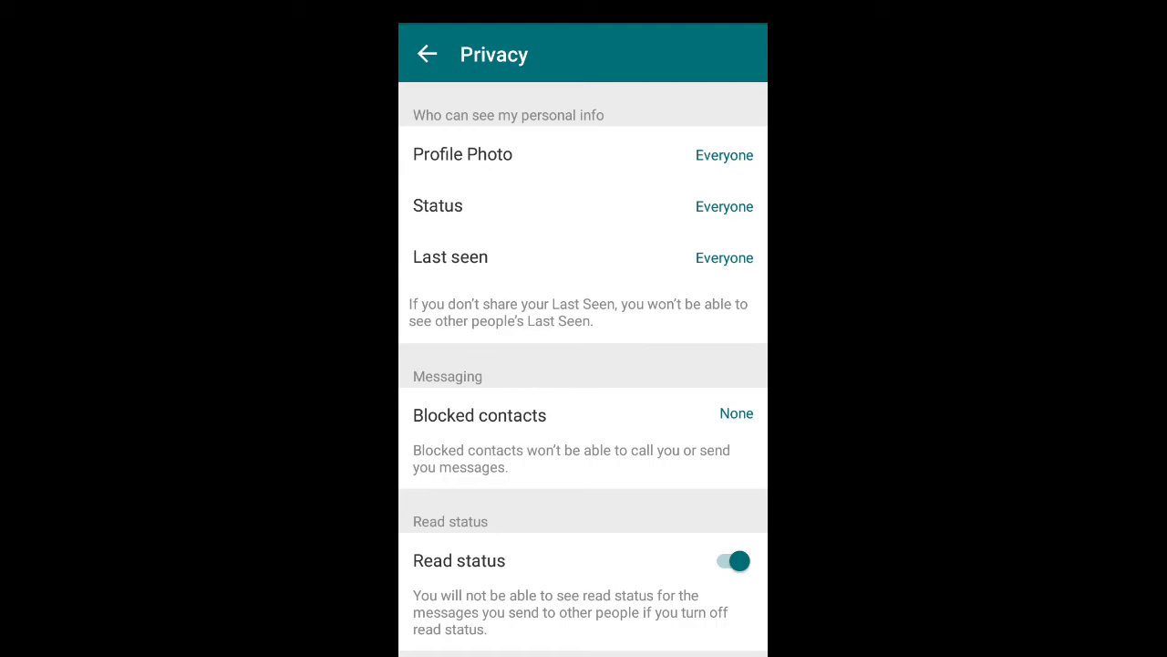
click(510, 154)
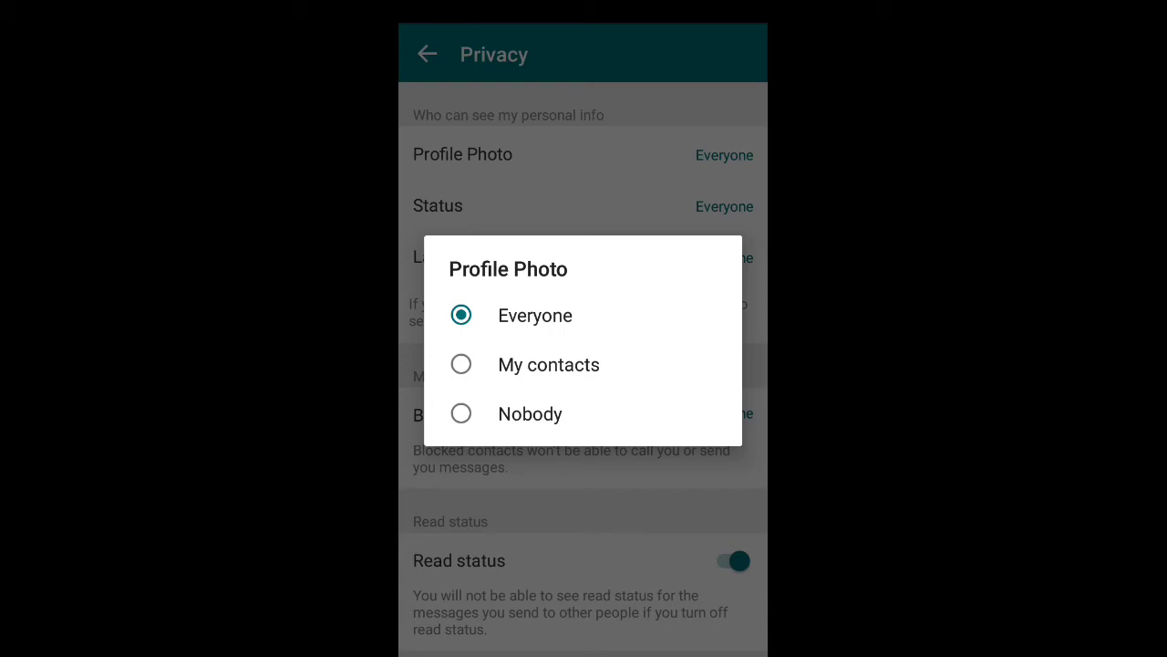
key(Escape)
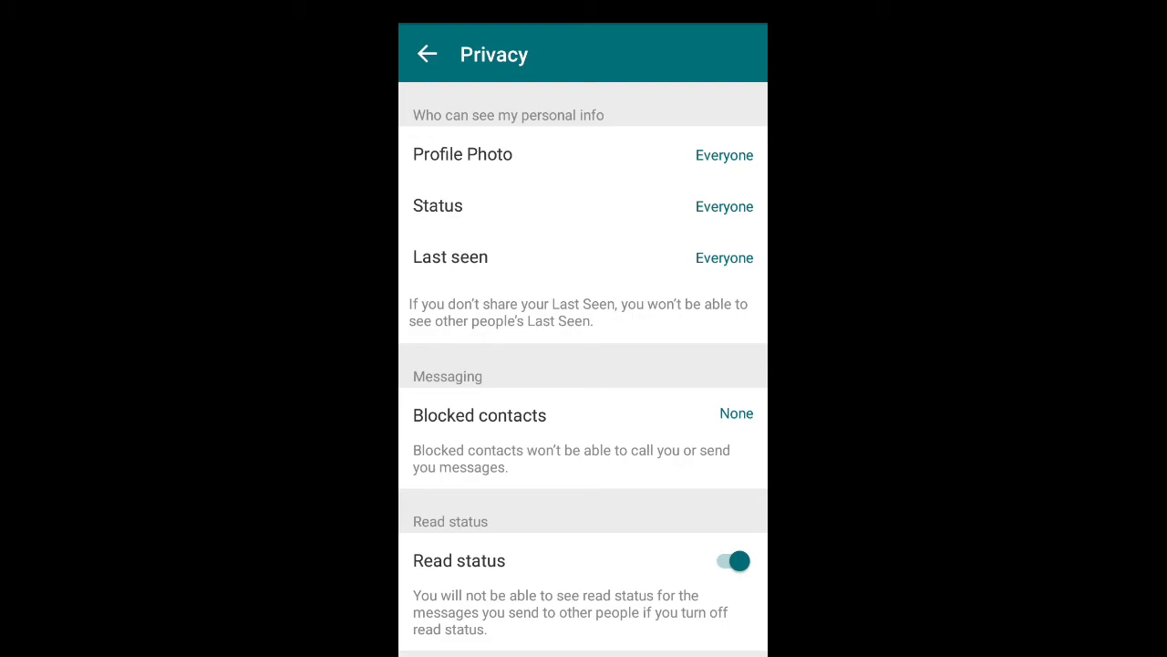
click(733, 561)
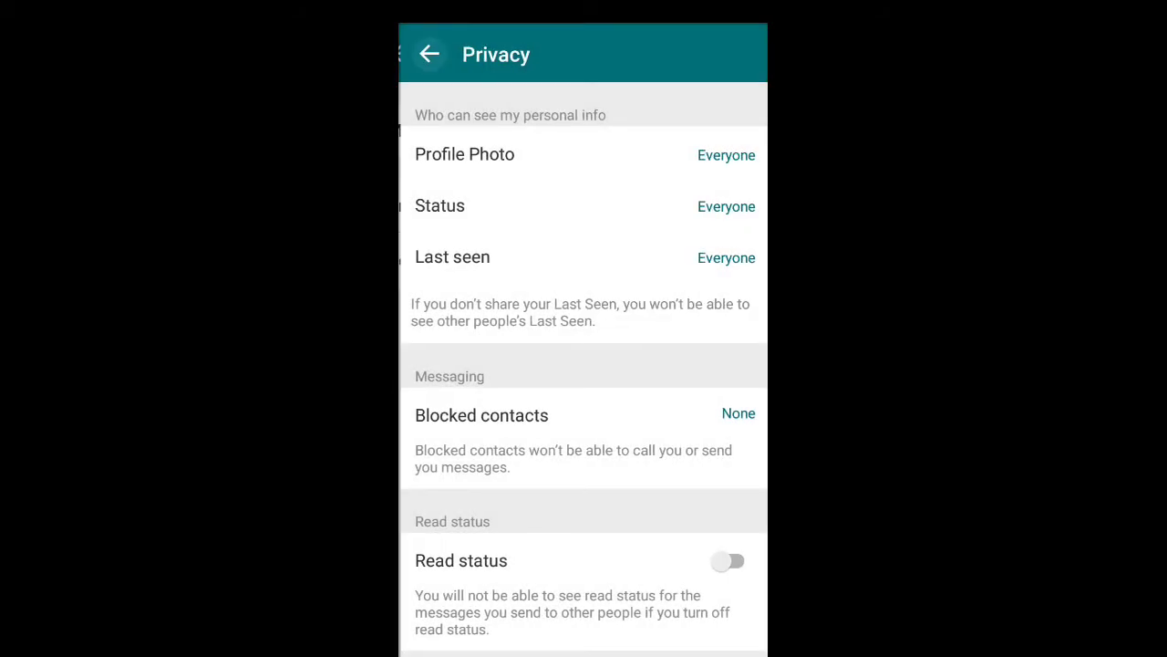
click(427, 53)
- Go to the Calls page and show the New Message / New Call / New Group Chat menu
click(427, 53)
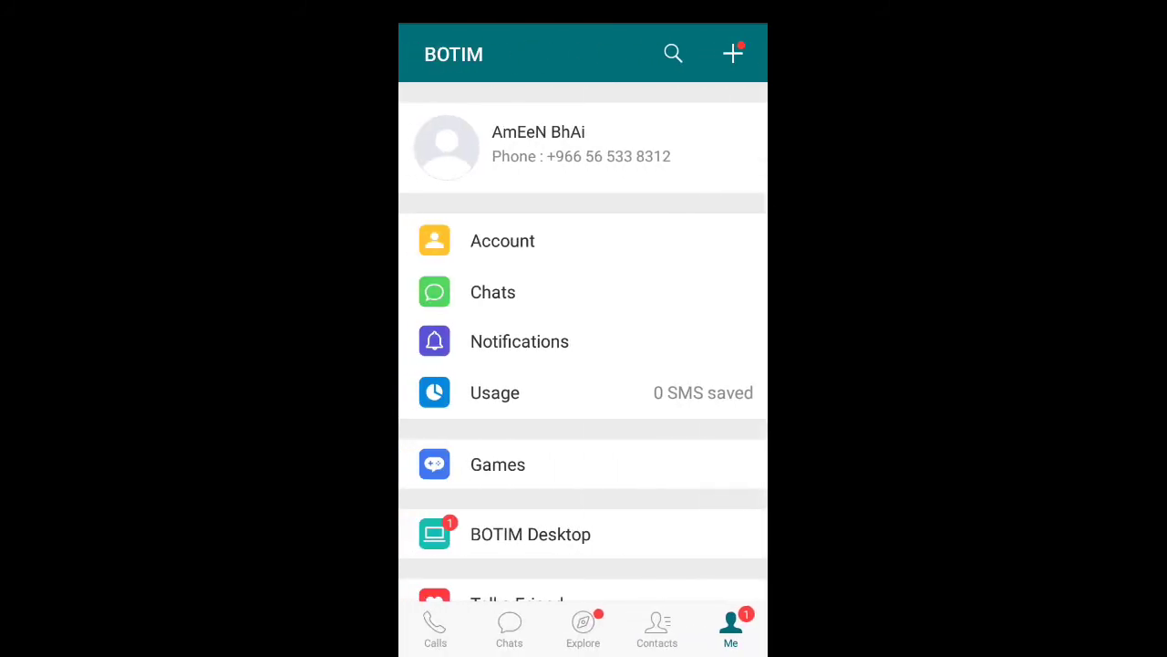
scroll(582, 365, down, 3)
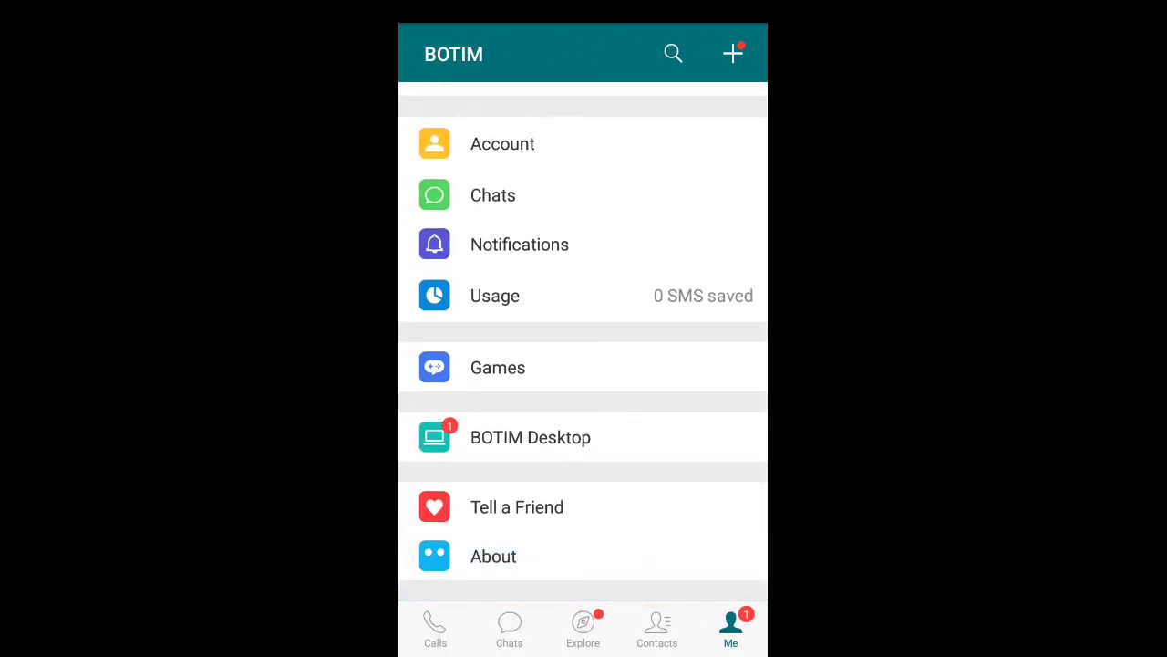
click(435, 629)
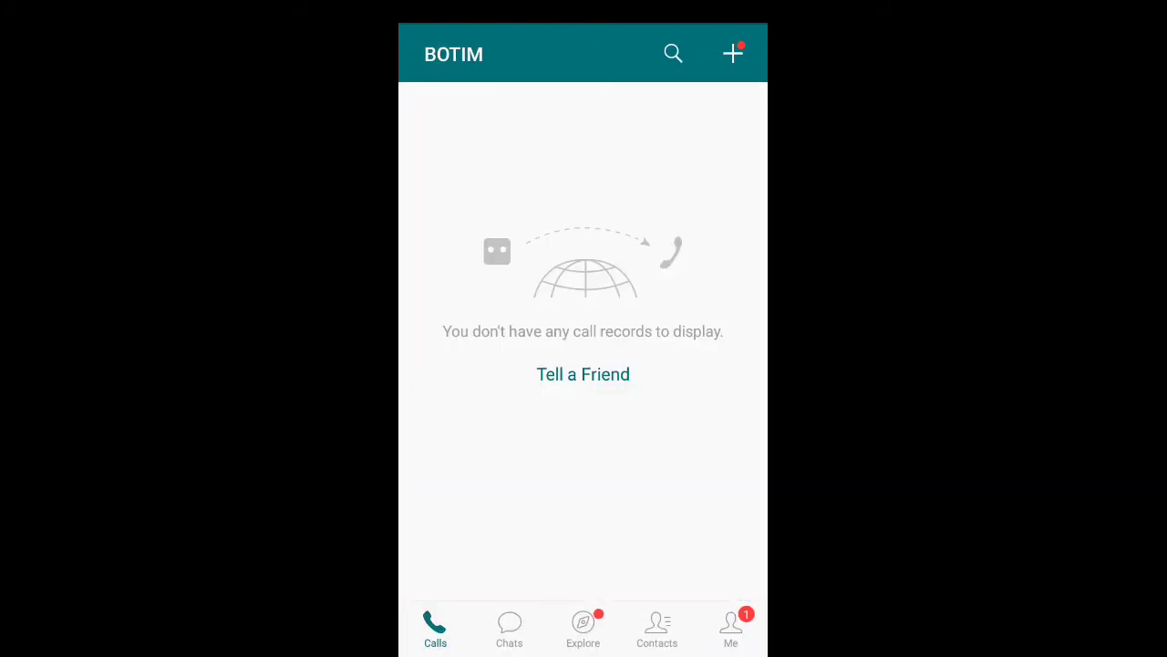
click(733, 54)
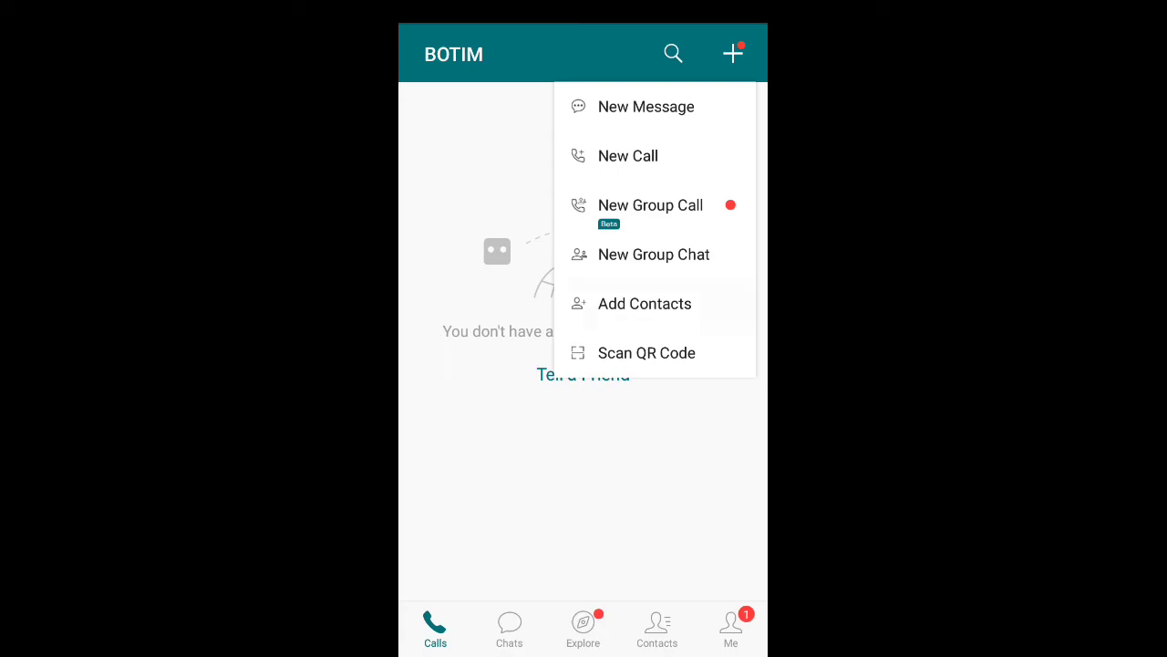
- Search the contacts for 're' and open a chat with the matching contact
key(Escape)
click(657, 628)
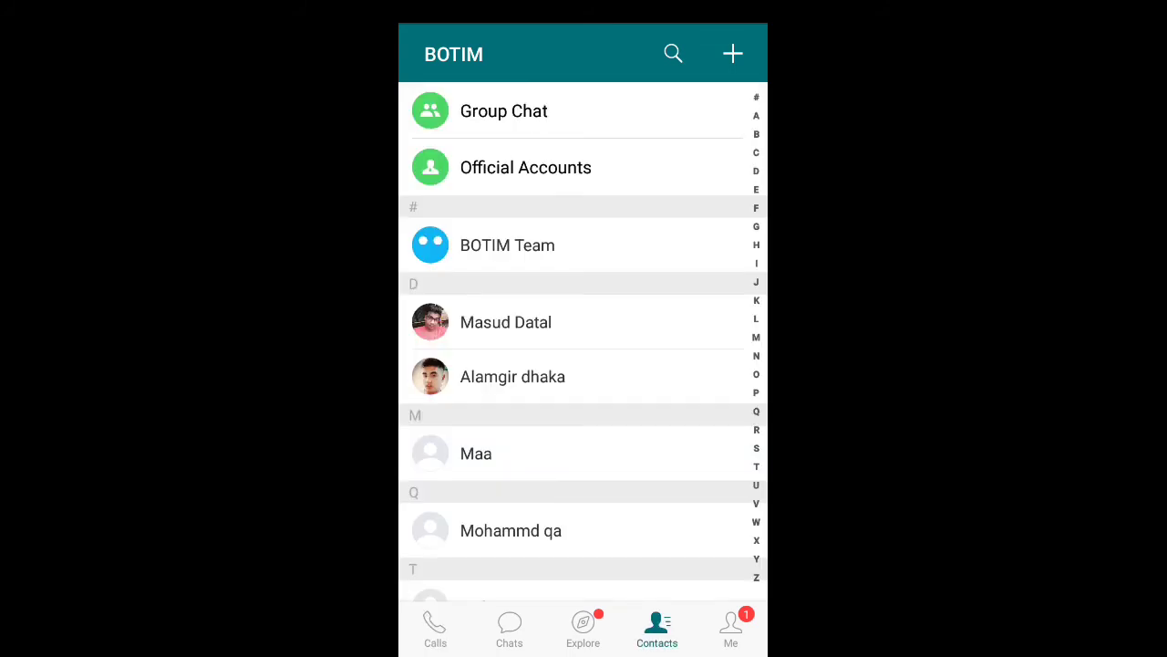
scroll(583, 342, down, 2)
scroll(582, 342, up, 2)
click(673, 53)
text(re)
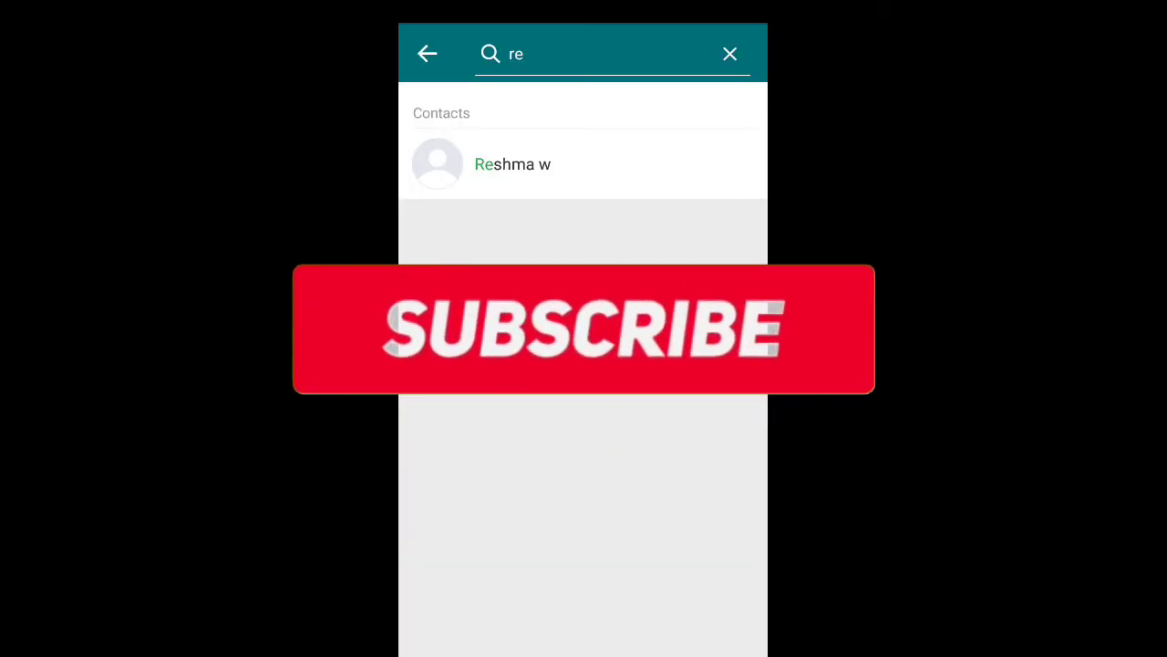
click(513, 164)
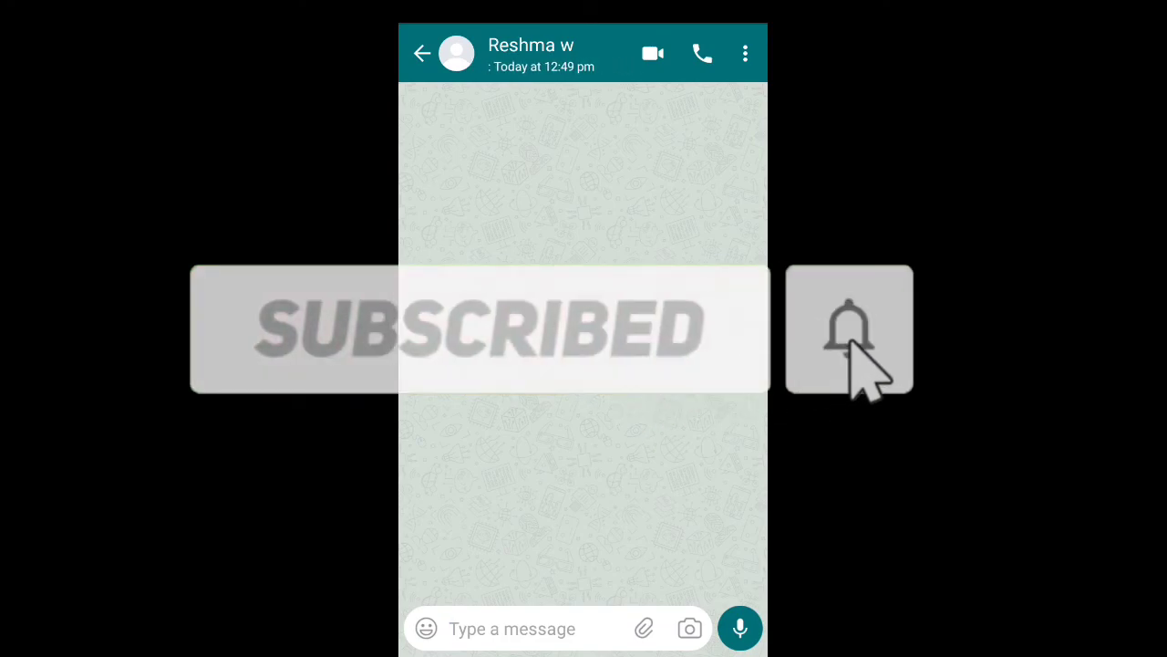
- Send the message 'Hi' in the chat
click(511, 628)
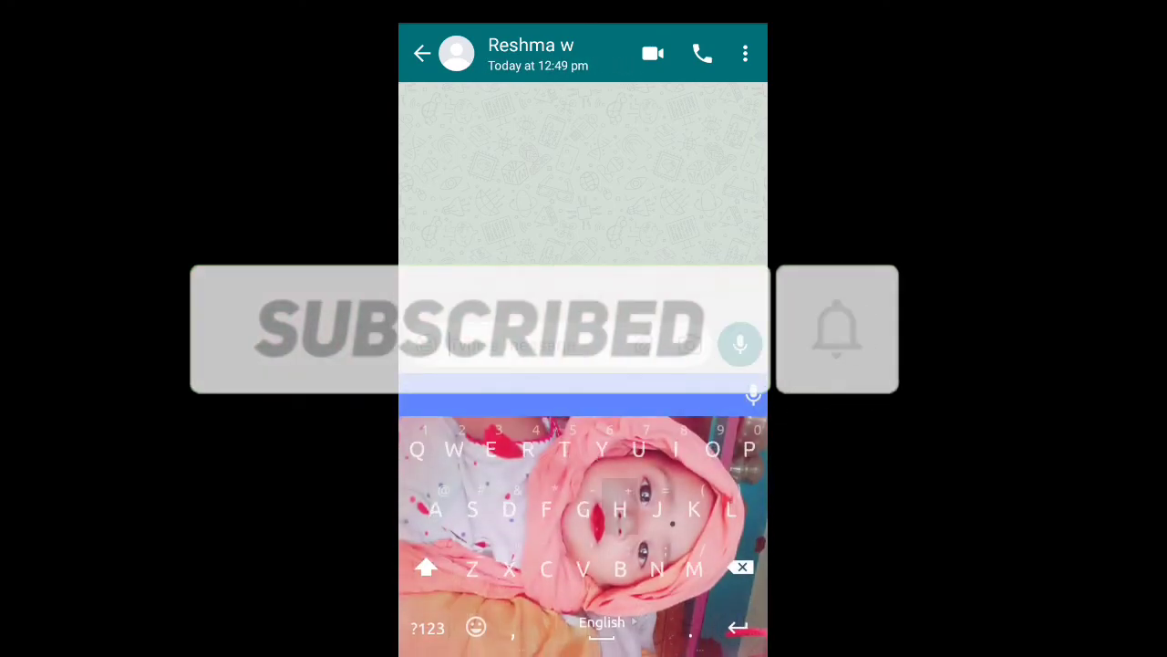
text(Hi)
click(740, 344)
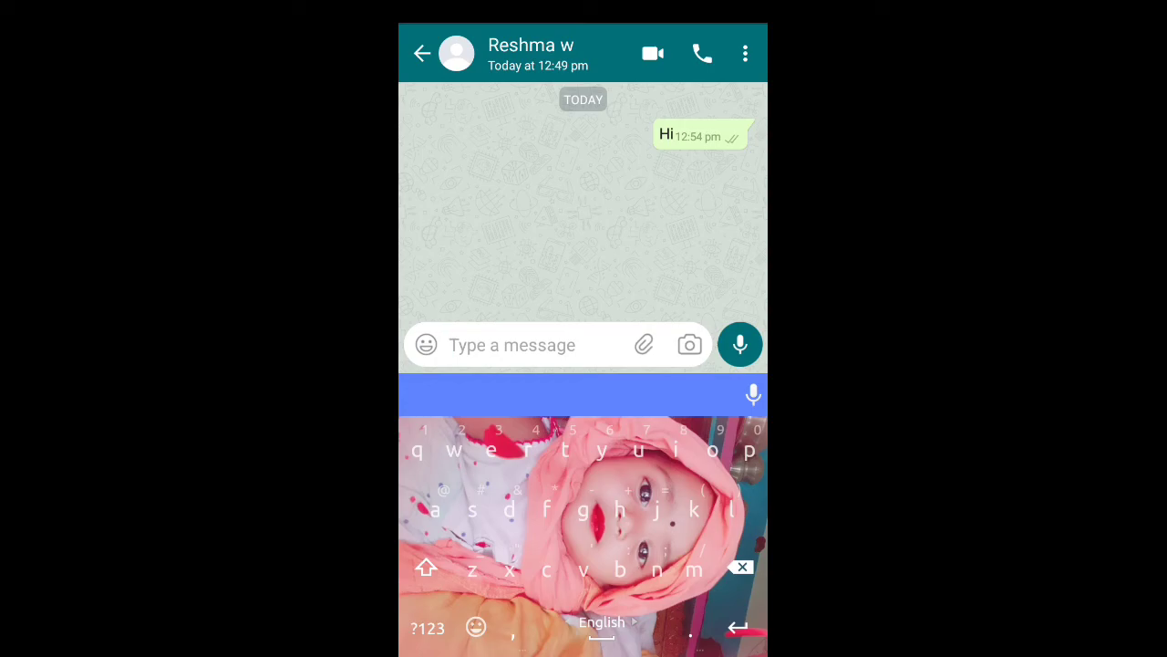
key(Escape)
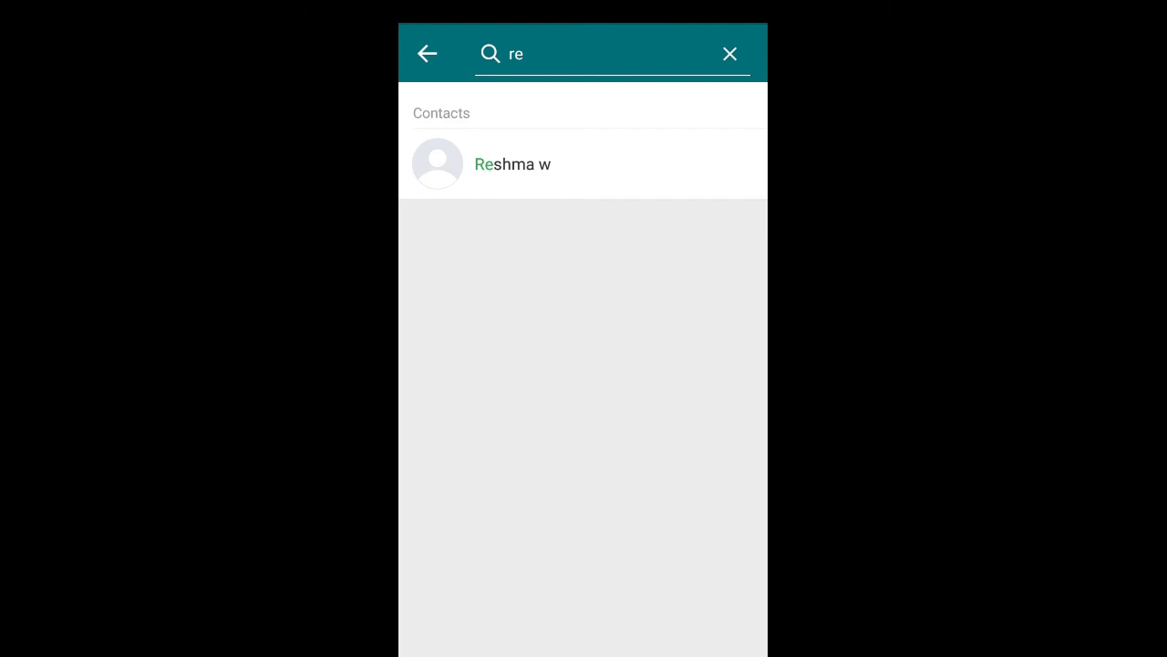
- Close the contact search and return to the empty Calls page
key(Escape)
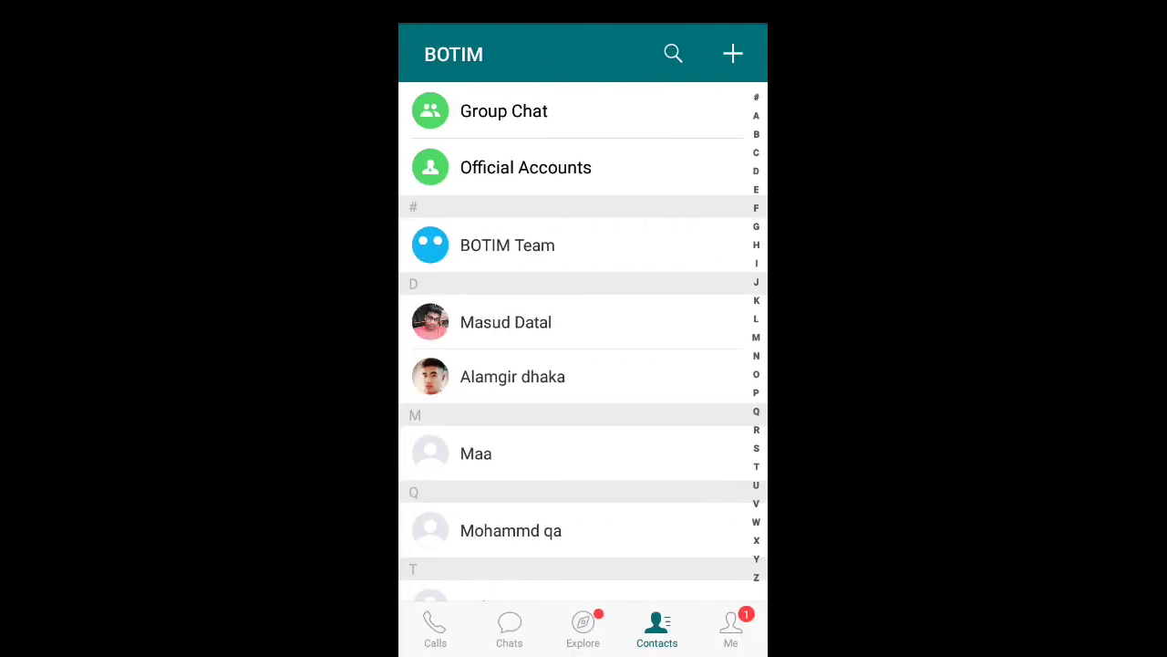
click(435, 629)
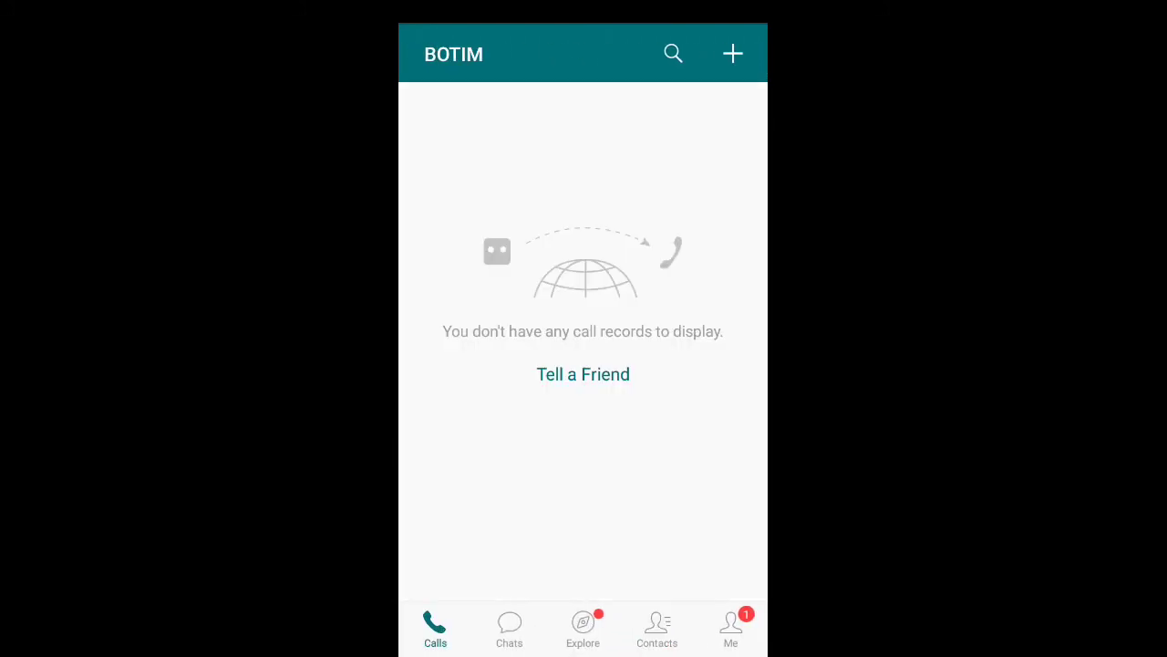